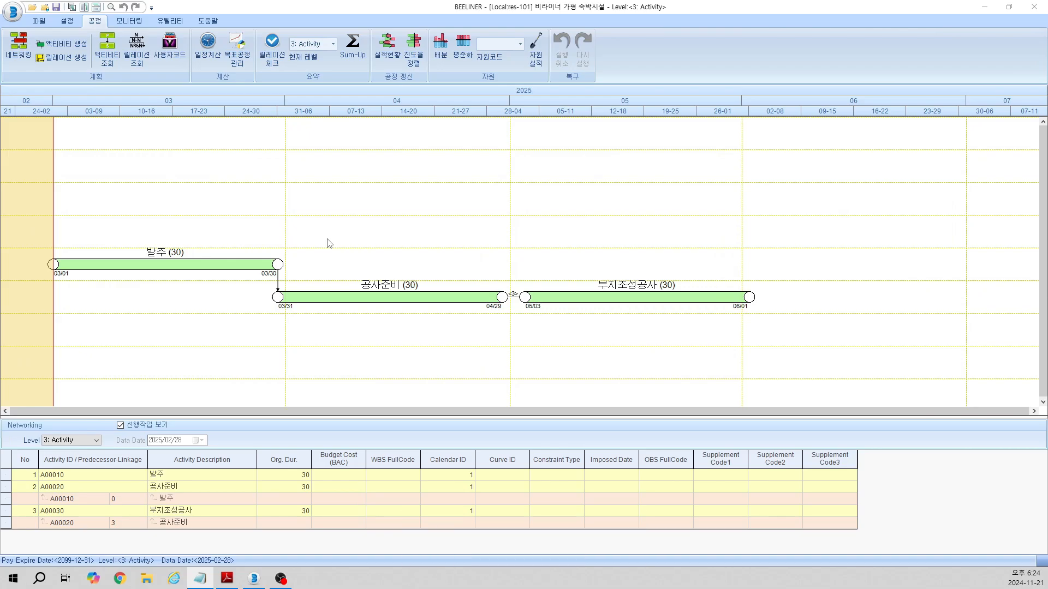
In the bar options, set the Current Schedule node position (Top) to 40 and apply the change
left_click(67, 21)
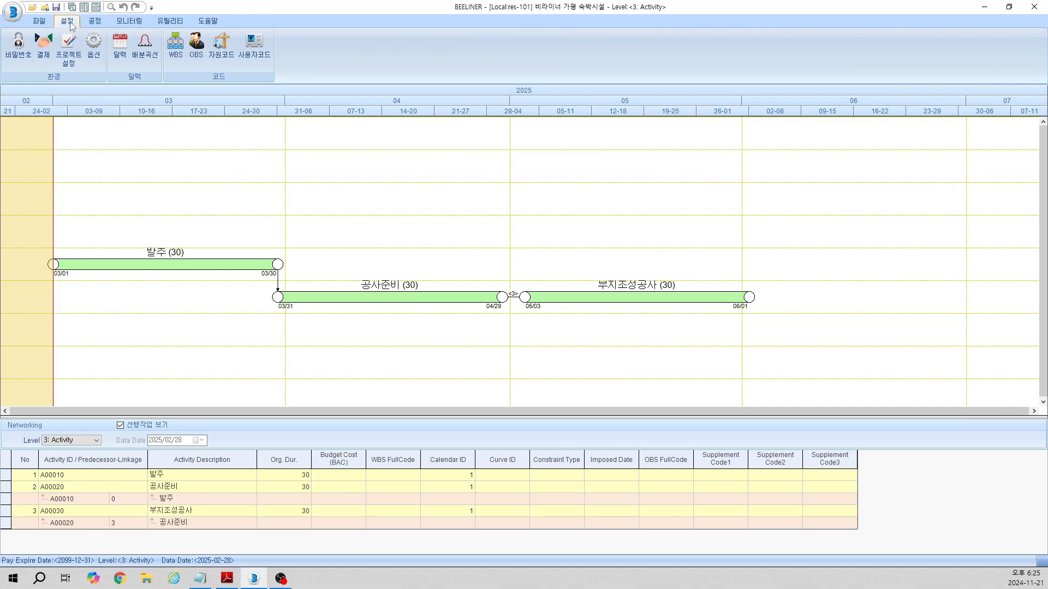
left_click(96, 63)
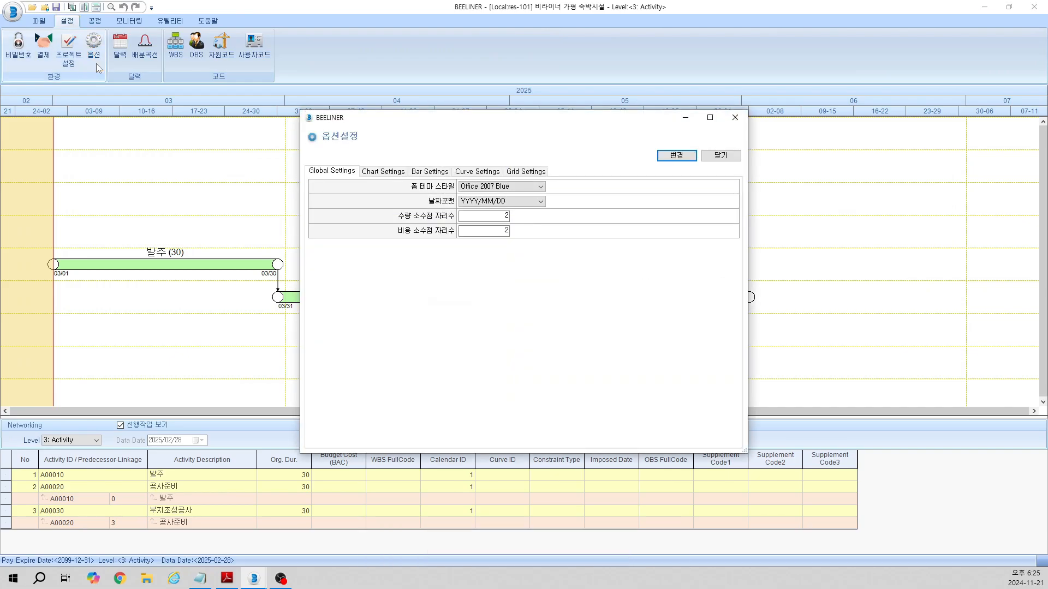
left_click(428, 172)
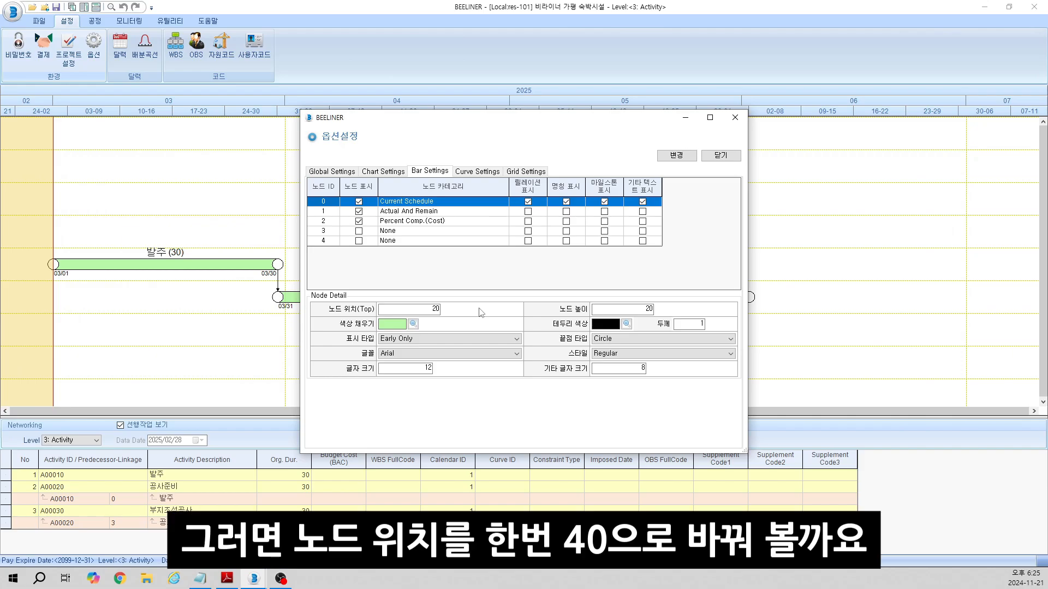
left_click(458, 313)
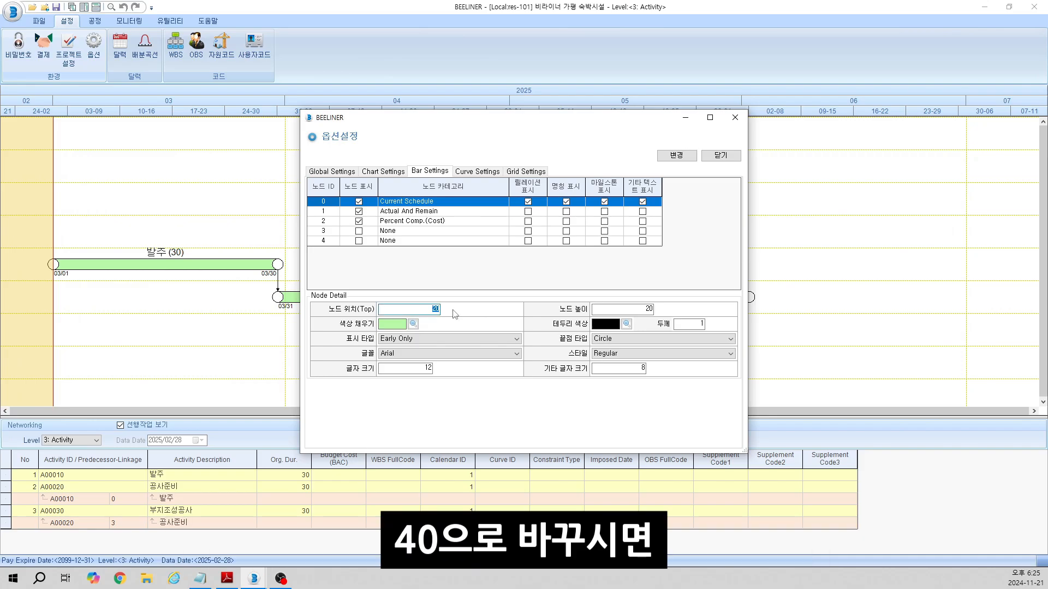
type("40")
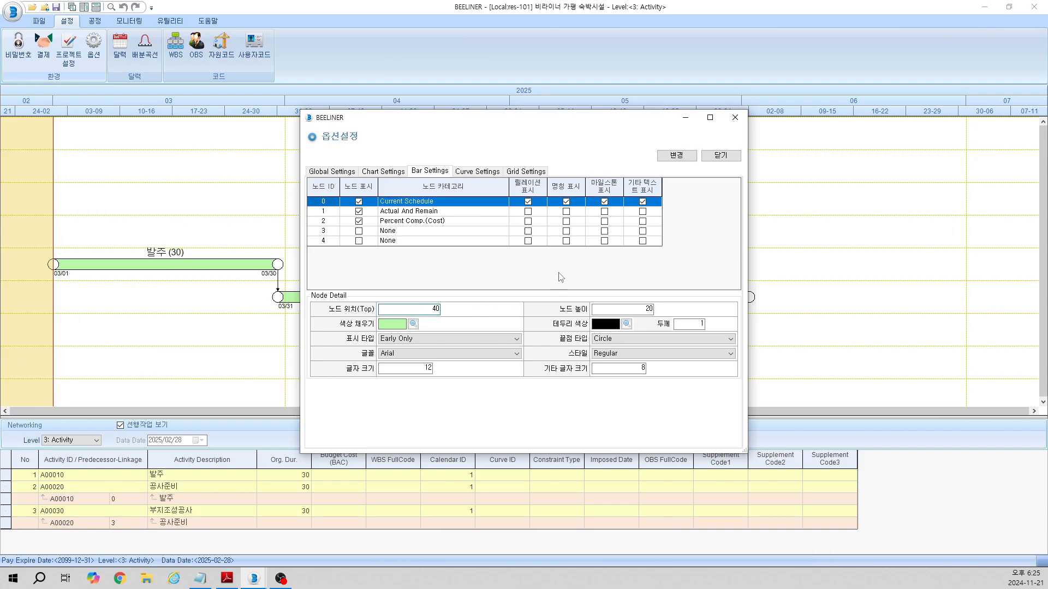
left_click(673, 157)
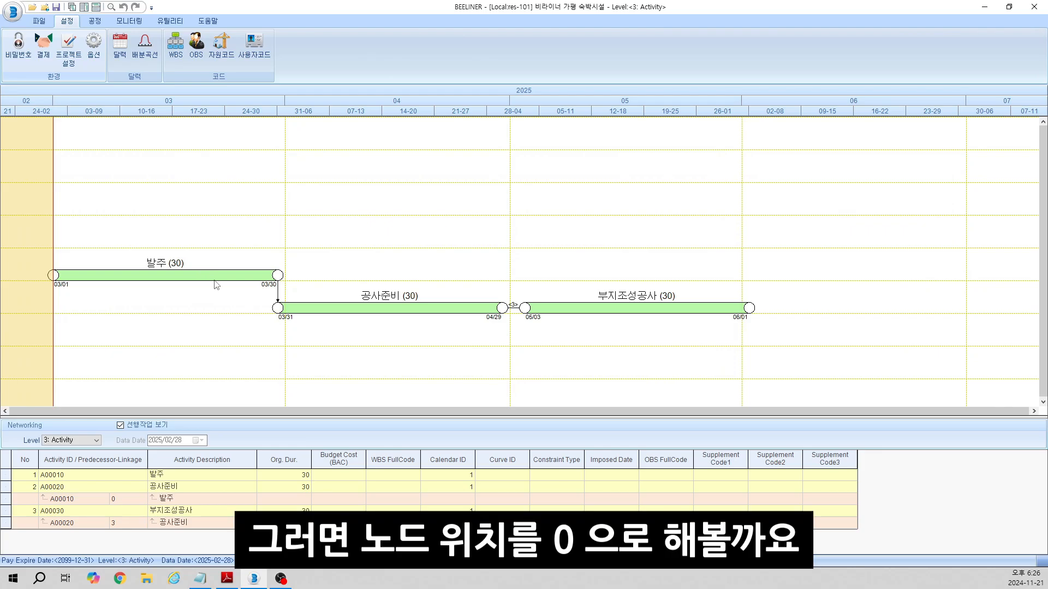
Set the Current Schedule node position (Top) to 0 in the bar options and apply it
left_click(98, 63)
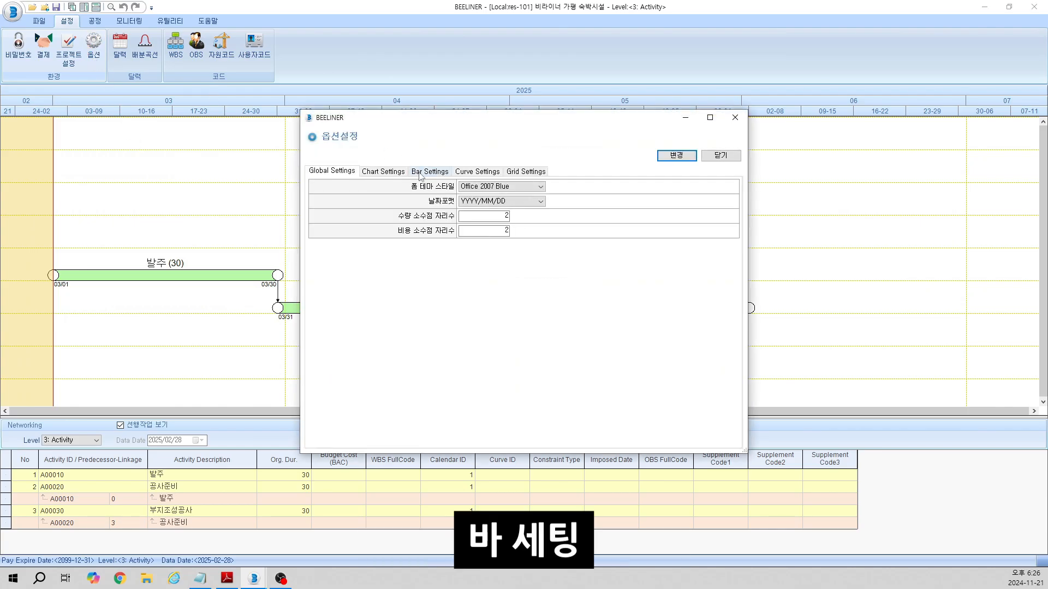
left_click(421, 172)
left_click(421, 309)
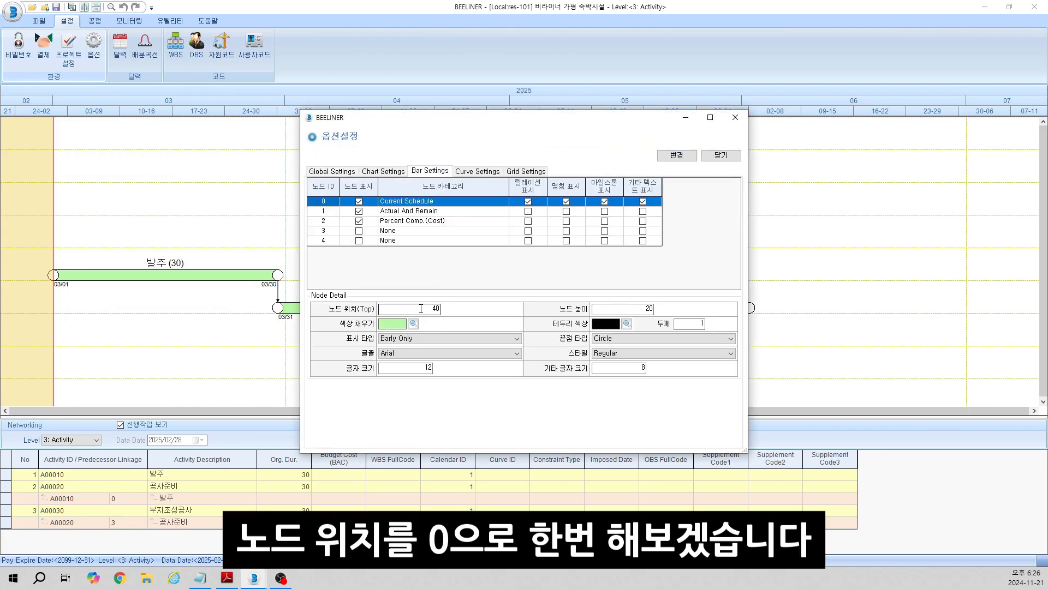
double_click(421, 309)
type("0")
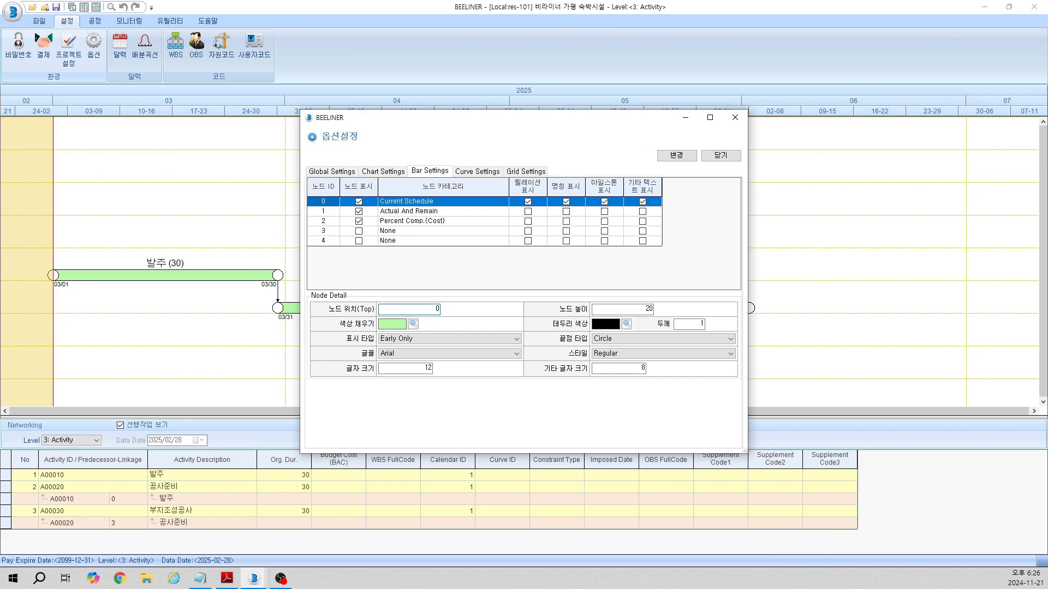
left_click(673, 158)
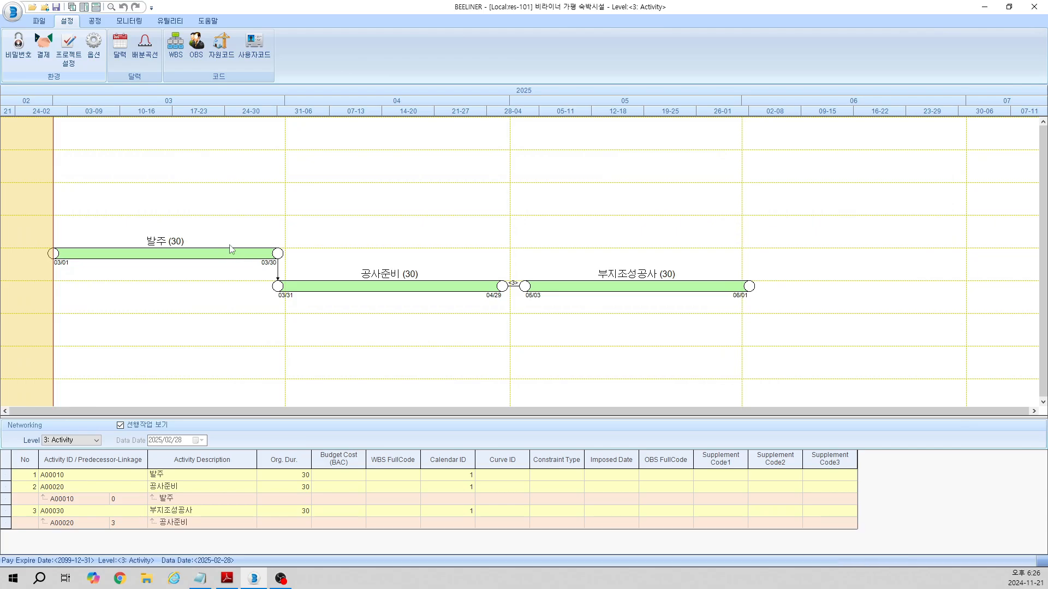
Set the Current Schedule node height to 40 in the bar options and apply it
left_click(99, 61)
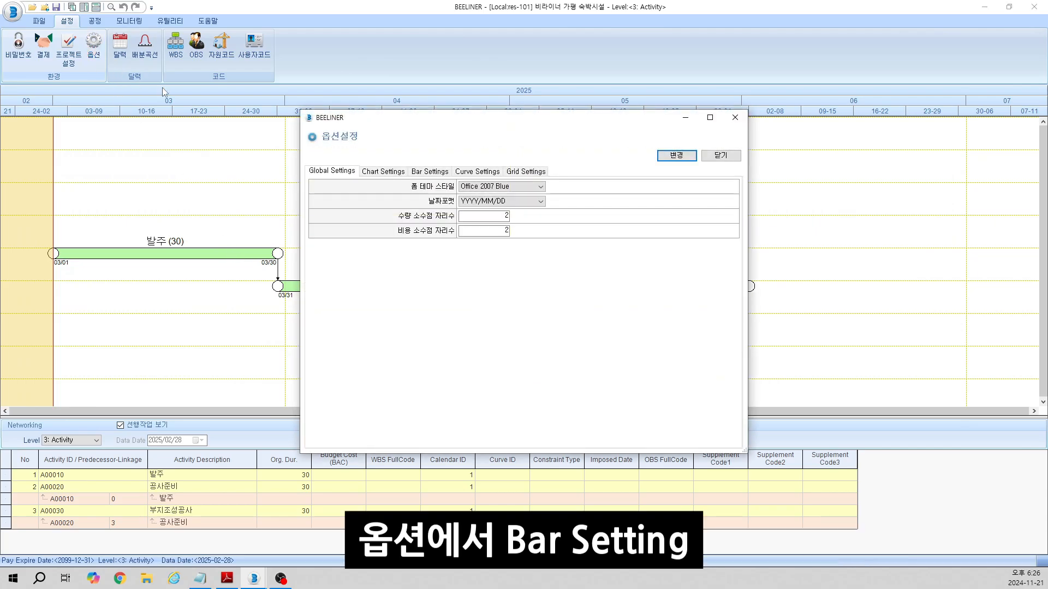
left_click(431, 171)
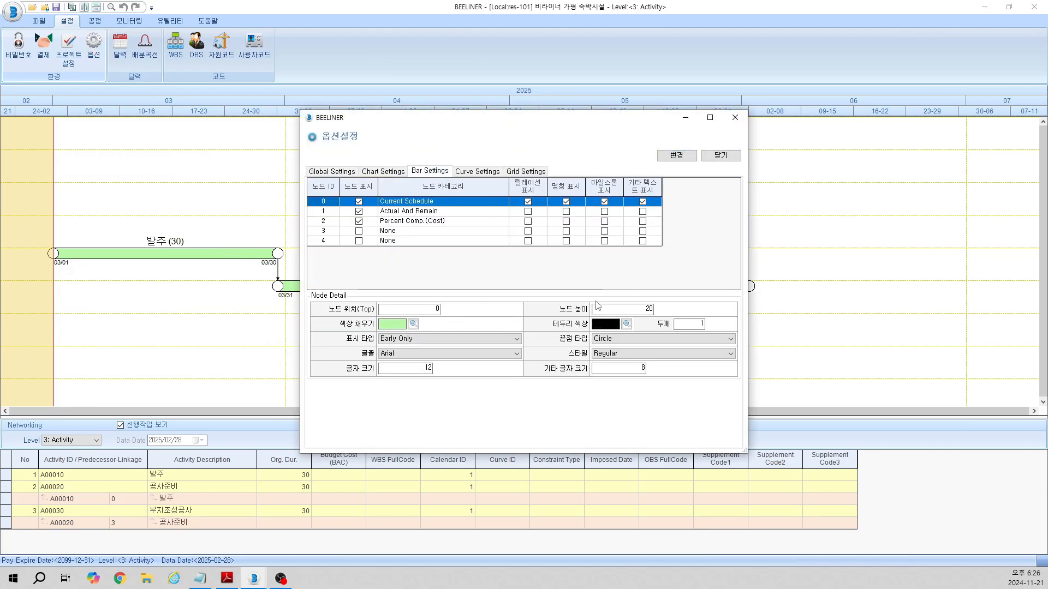
left_click_drag(627, 310, 658, 310)
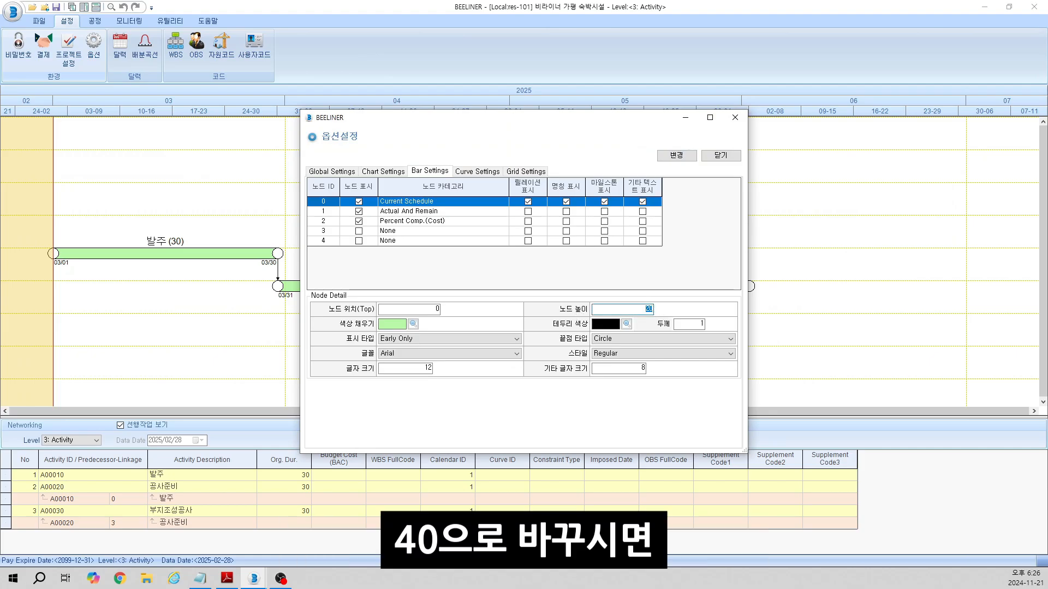
type("40")
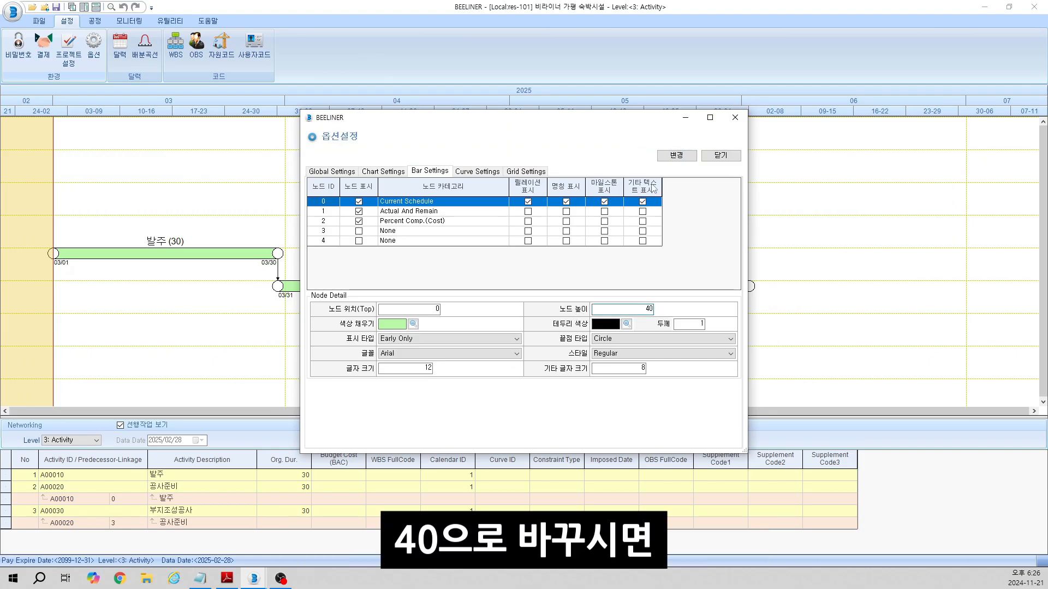
left_click(674, 155)
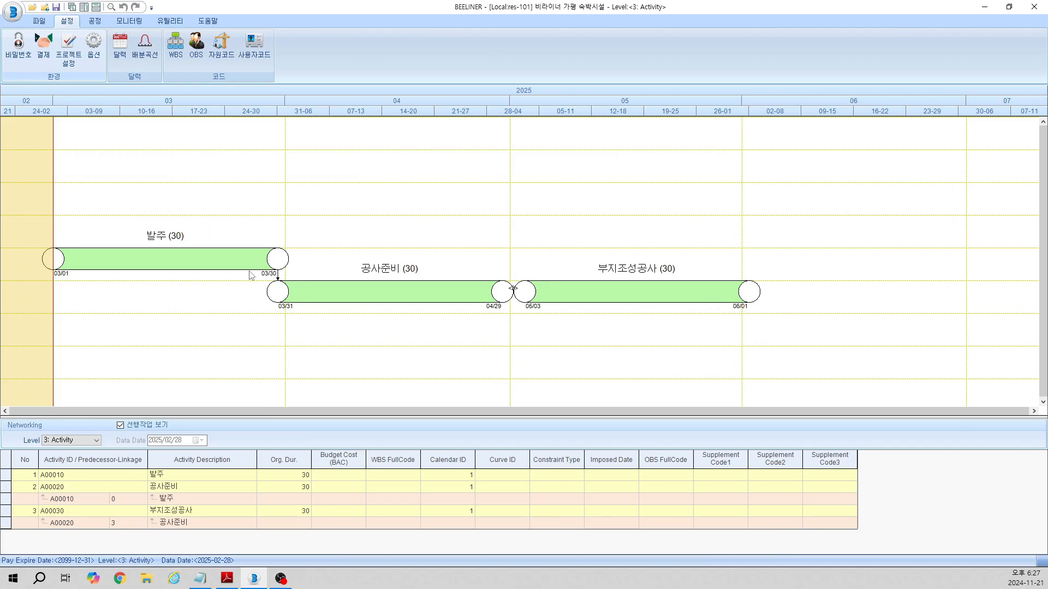
Set the Current Schedule node position (Top) to 40 and node height to 20, and apply both bar settings
left_click(96, 61)
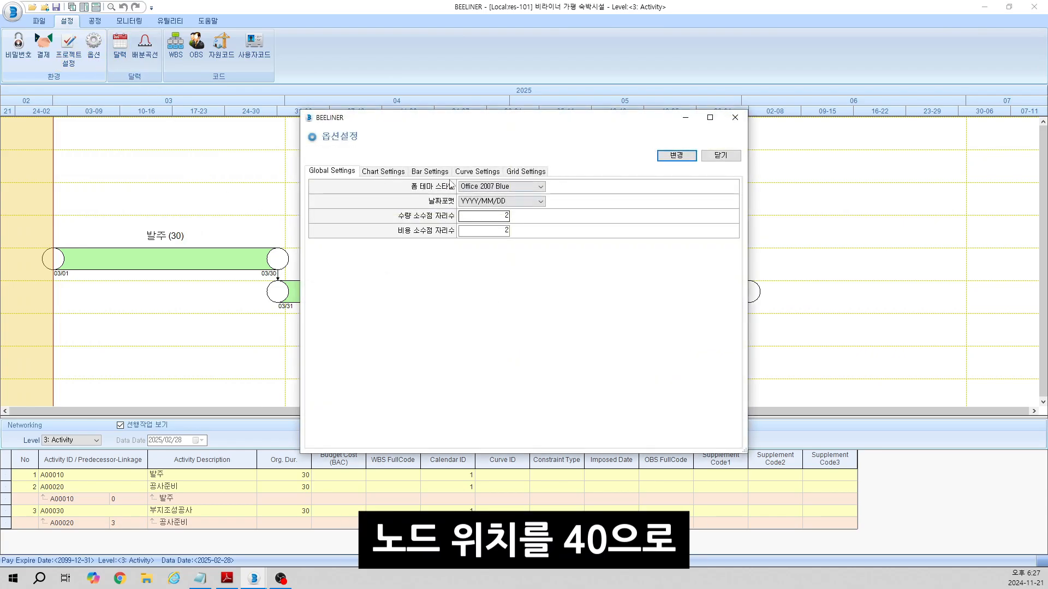
left_click(430, 171)
double_click(420, 309)
type("4")
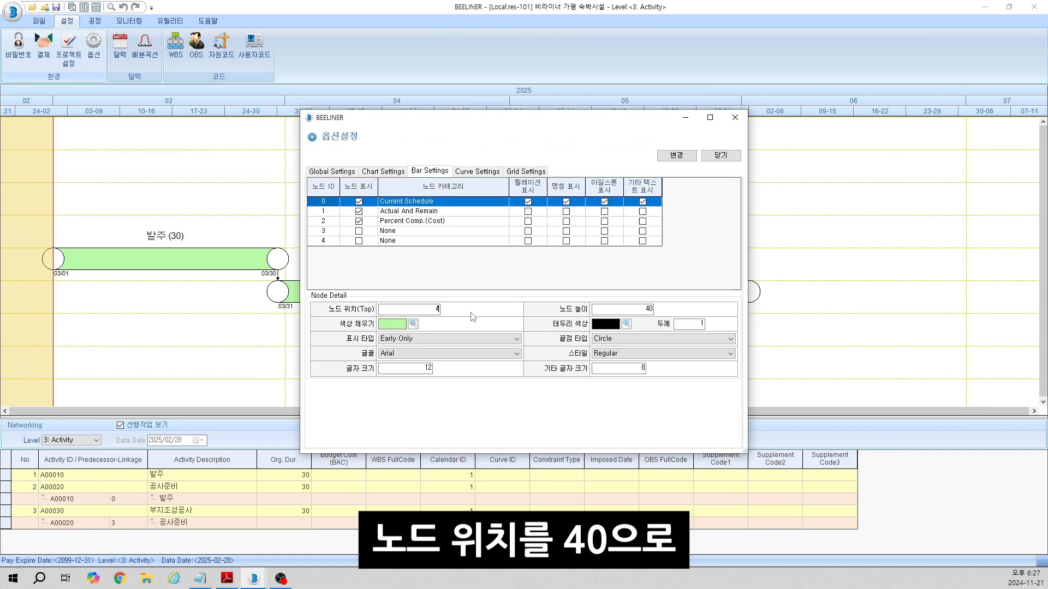
type("0")
left_click(638, 309)
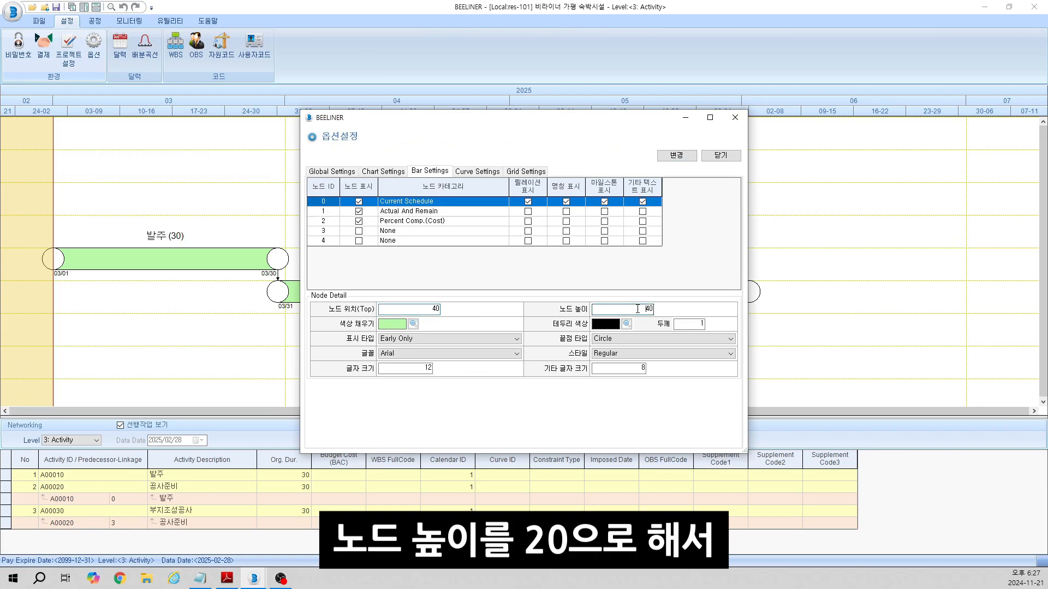
double_click(637, 309)
type("20")
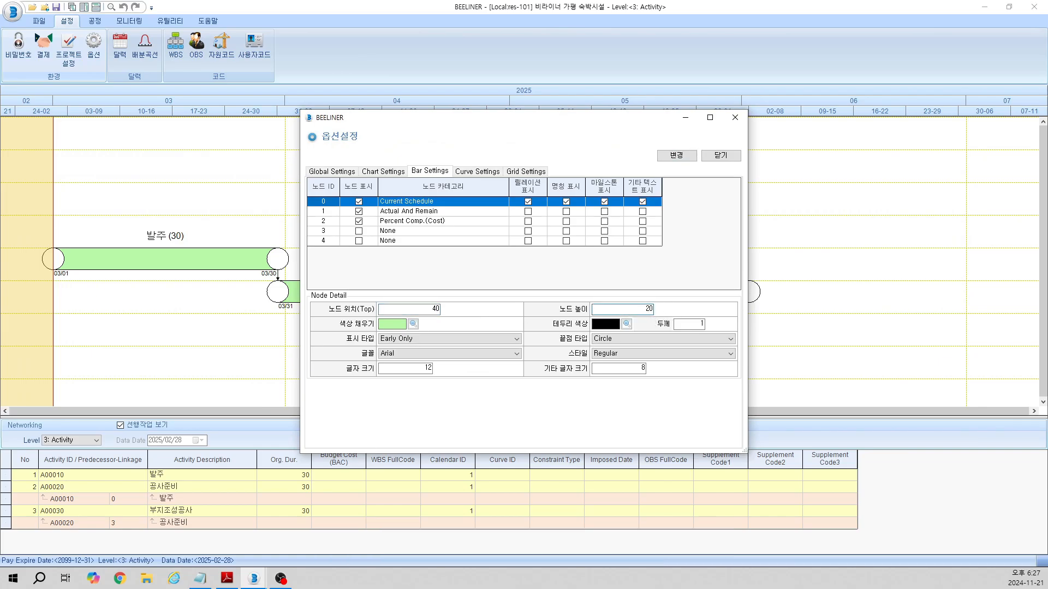
left_click(676, 155)
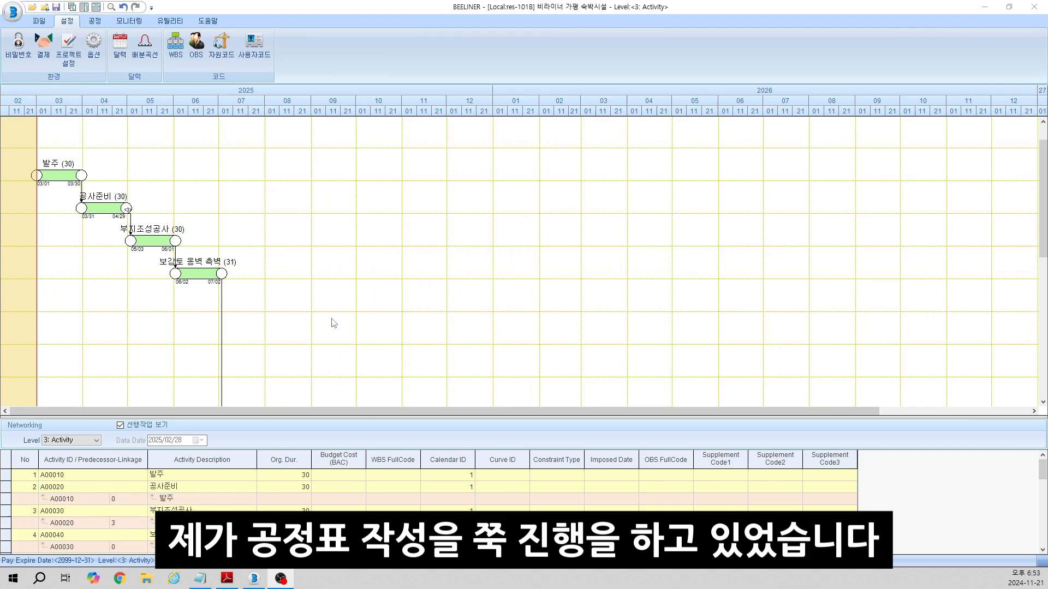
Examine the network schedule from 발주 through 타일공사, rescaling the timeline to fit the later activities in view
mouse_move(353, 331)
left_mouse_down()
mouse_move(342, 255)
mouse_move(359, 316)
left_mouse_up()
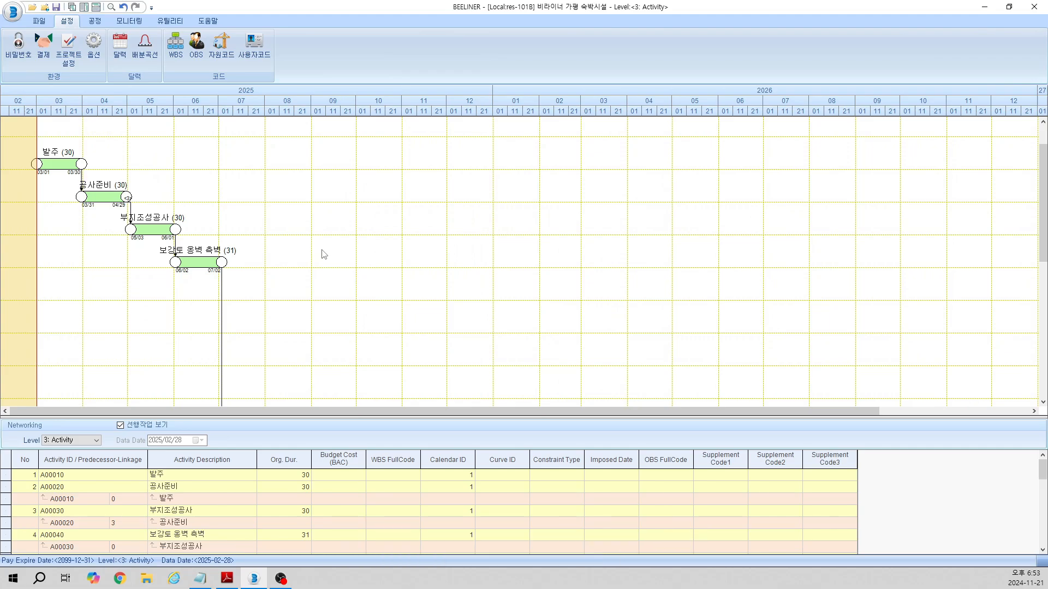
left_click_drag(323, 254, 437, 244)
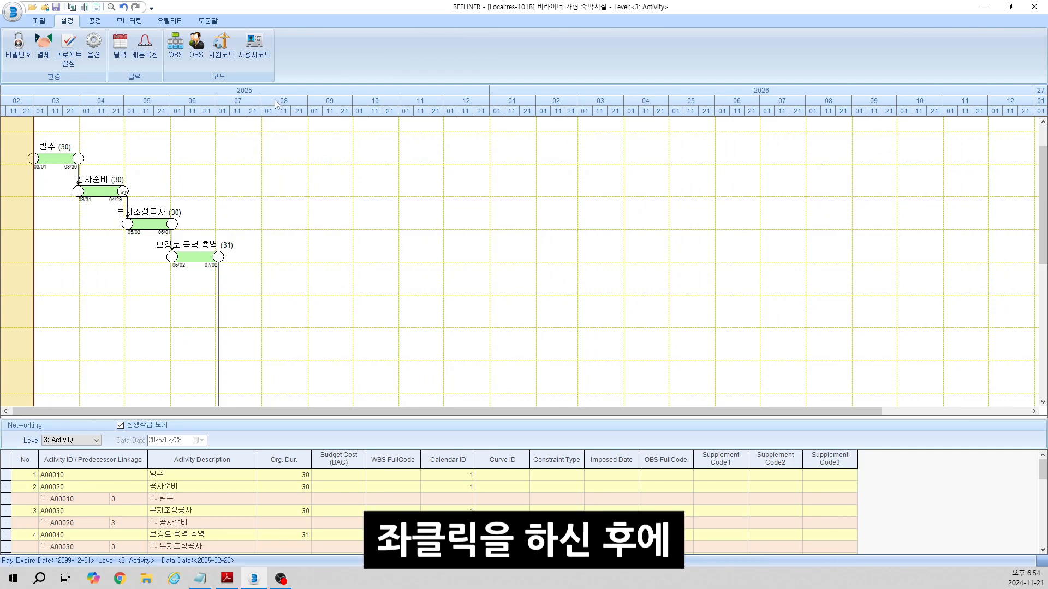
mouse_move(274, 99)
left_mouse_down()
mouse_move(297, 97)
mouse_move(278, 101)
left_mouse_up()
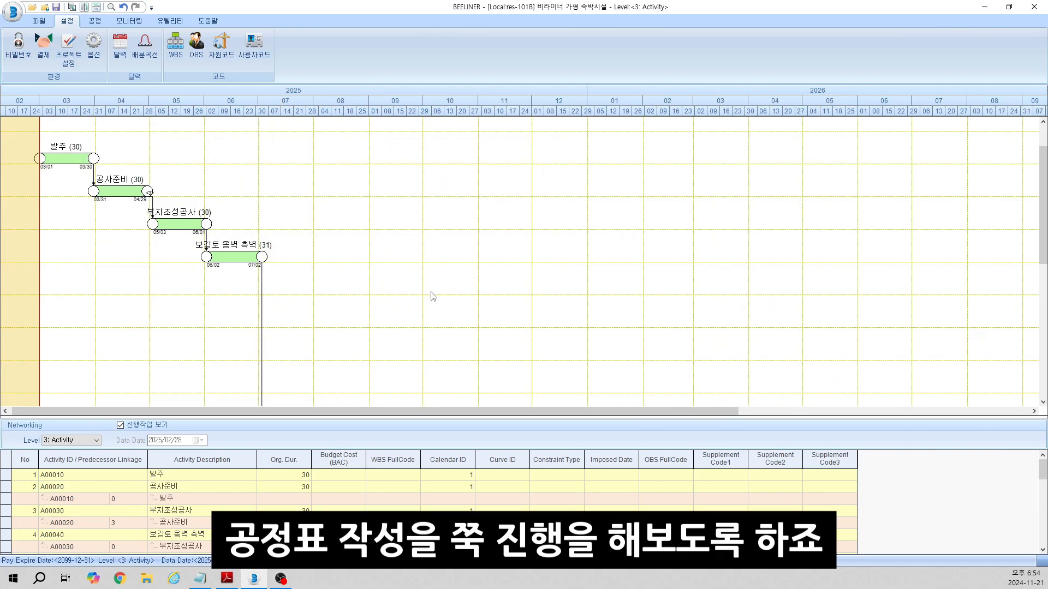
left_click_drag(491, 332, 363, 101)
left_click_drag(642, 324, 445, 214)
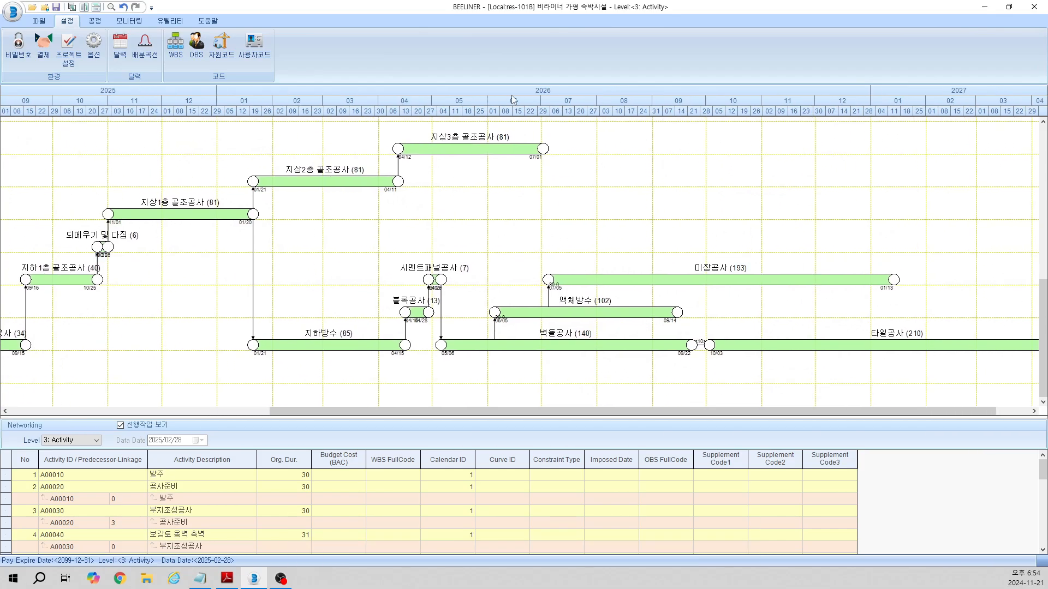
left_click_drag(512, 96, 503, 95)
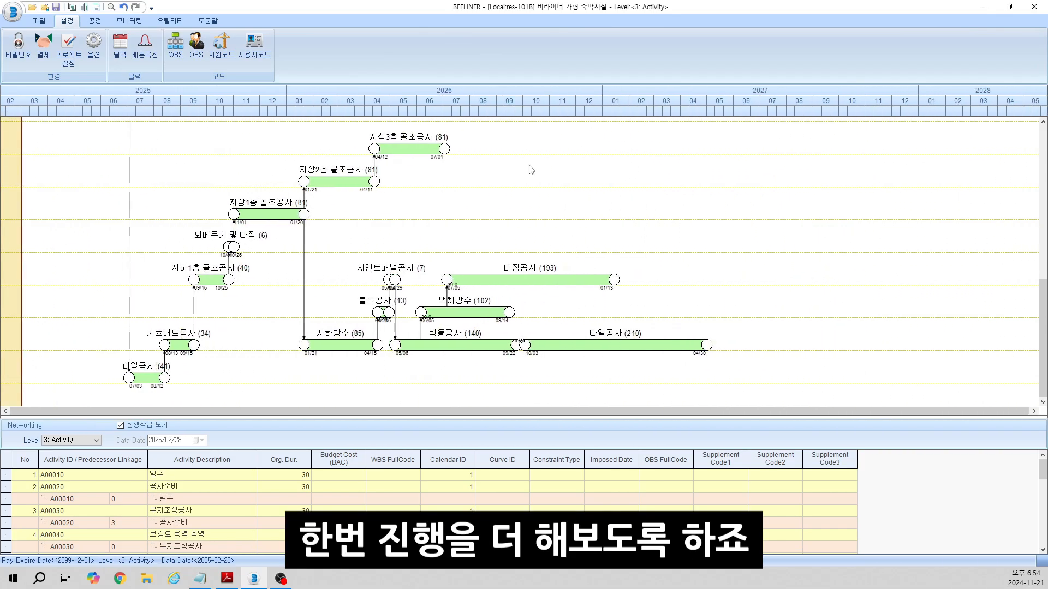
left_click_drag(568, 224, 519, 221)
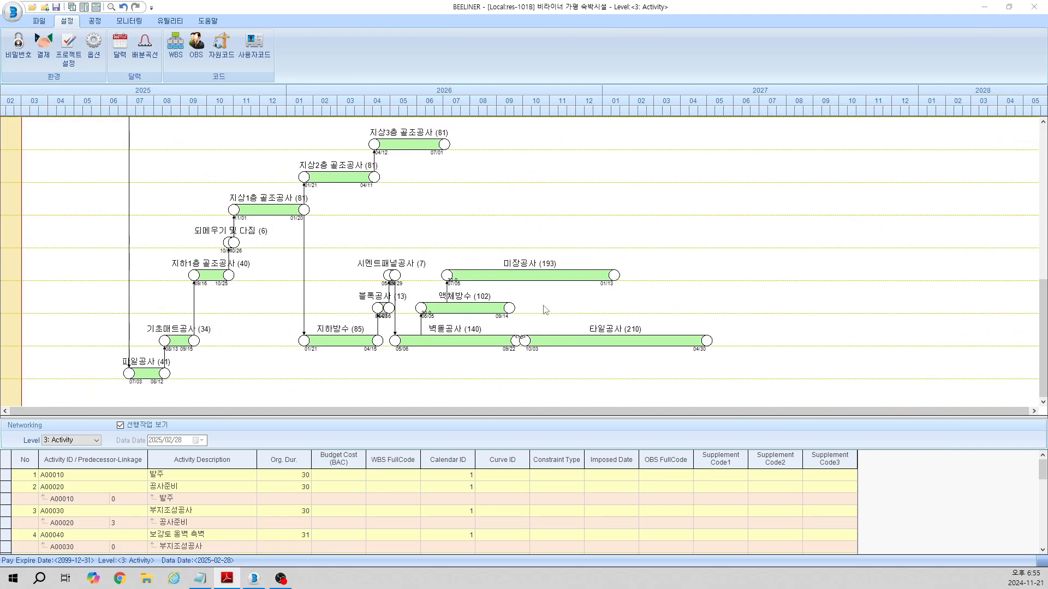
Create the activity 화강석 붙임 after 타일공사 with duration 24 and calendar 주7일-휴일없음, and place its bar one row above 타일공사
left_click(672, 344)
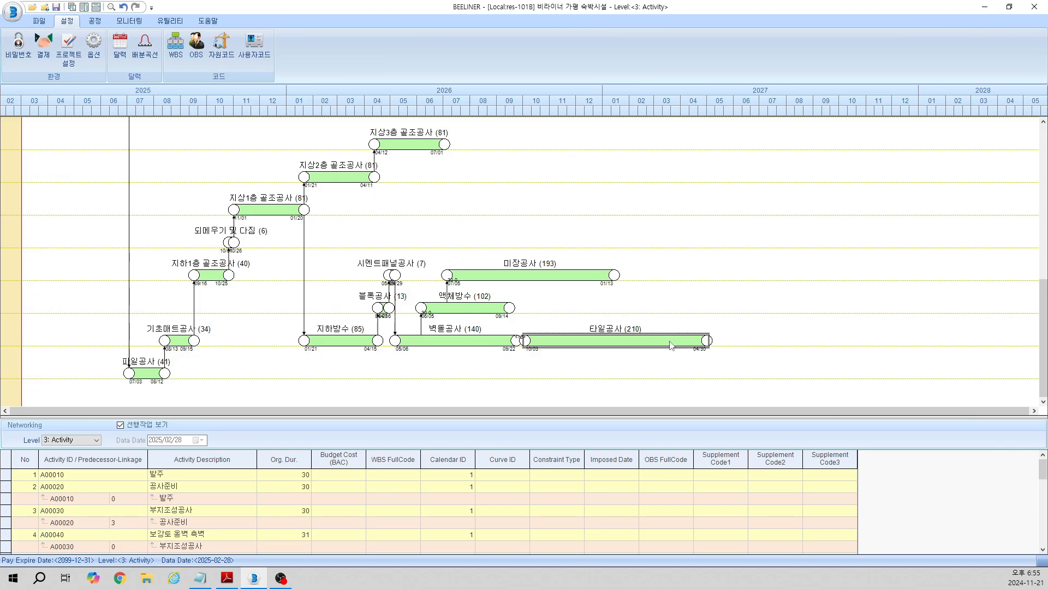
right_click(671, 345)
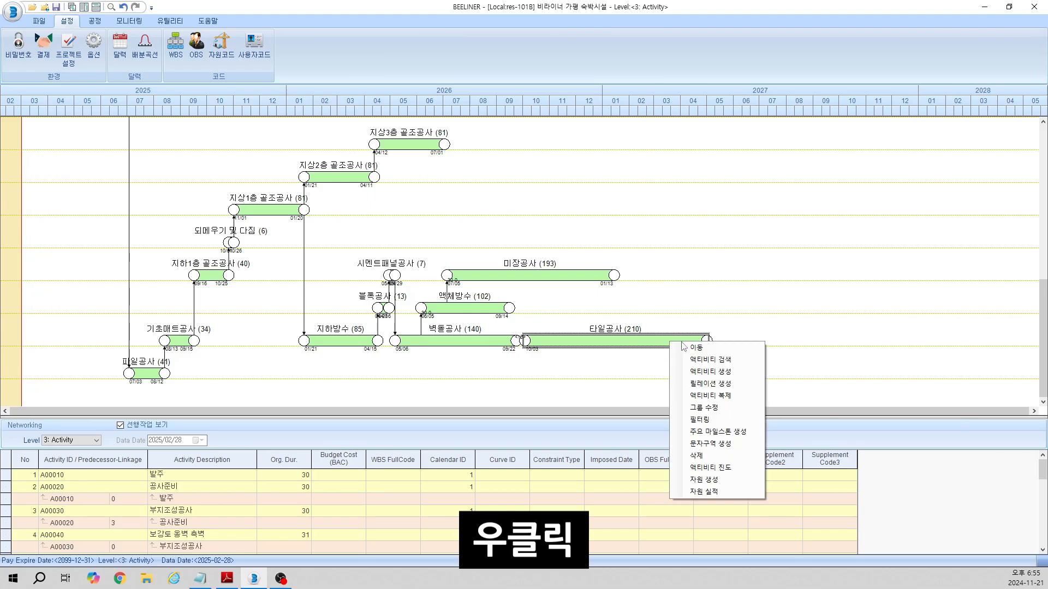
left_click(716, 375)
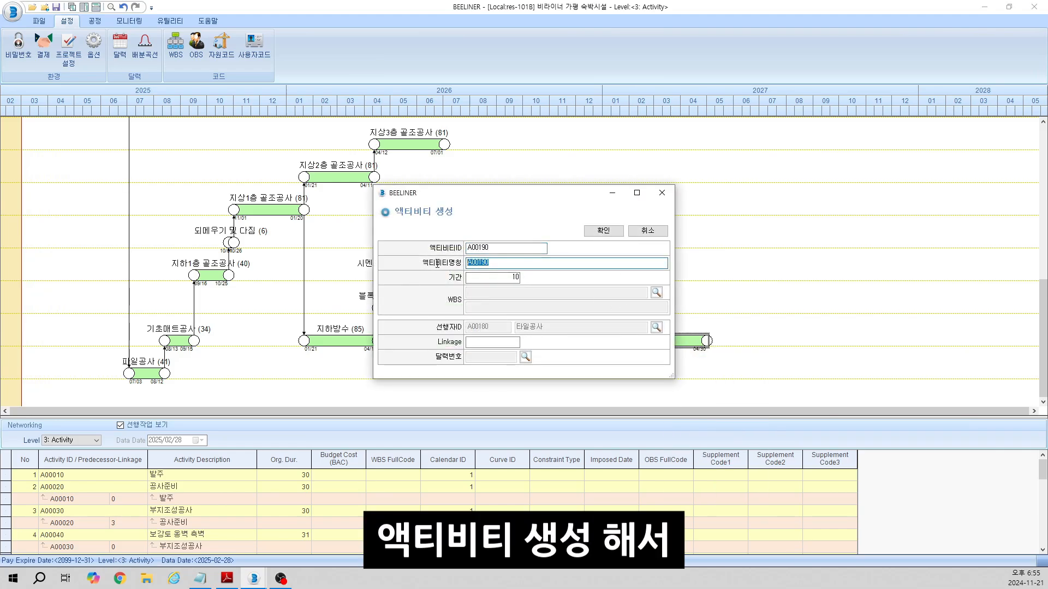
type("ghk")
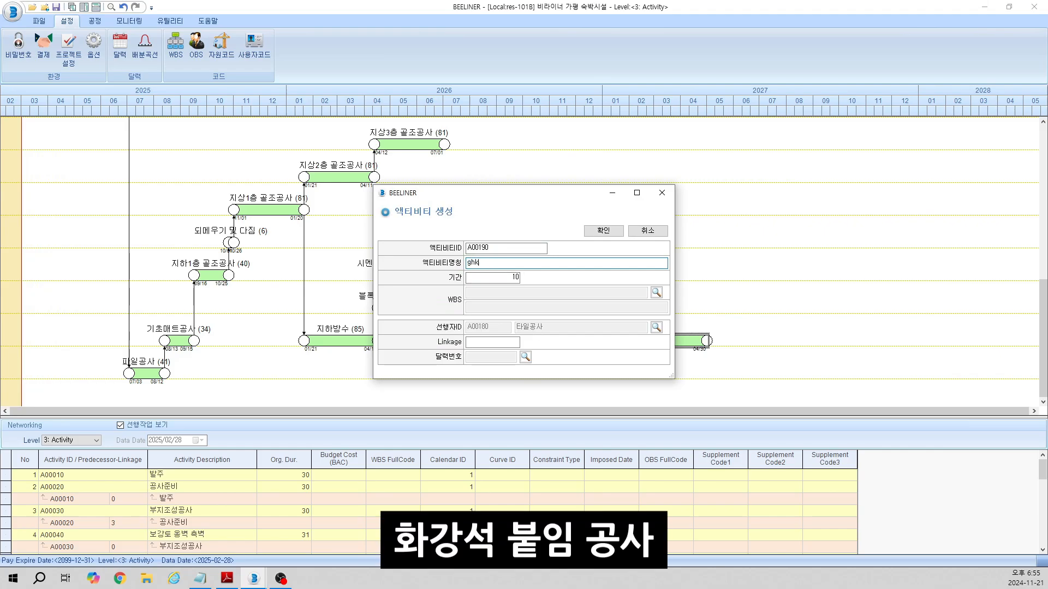
type("화강석 붙임")
key("Tab")
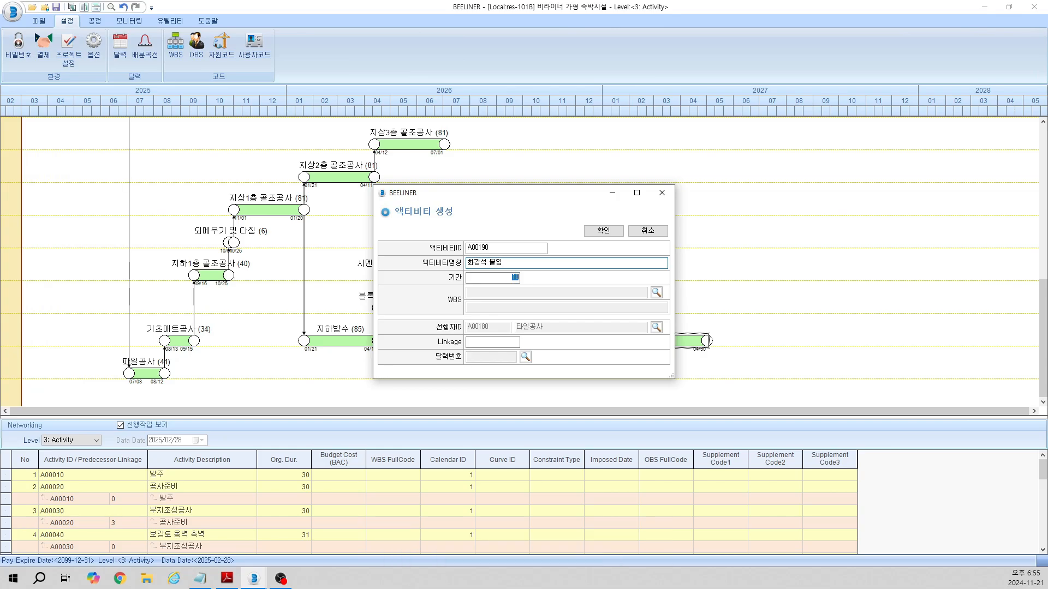
type("24")
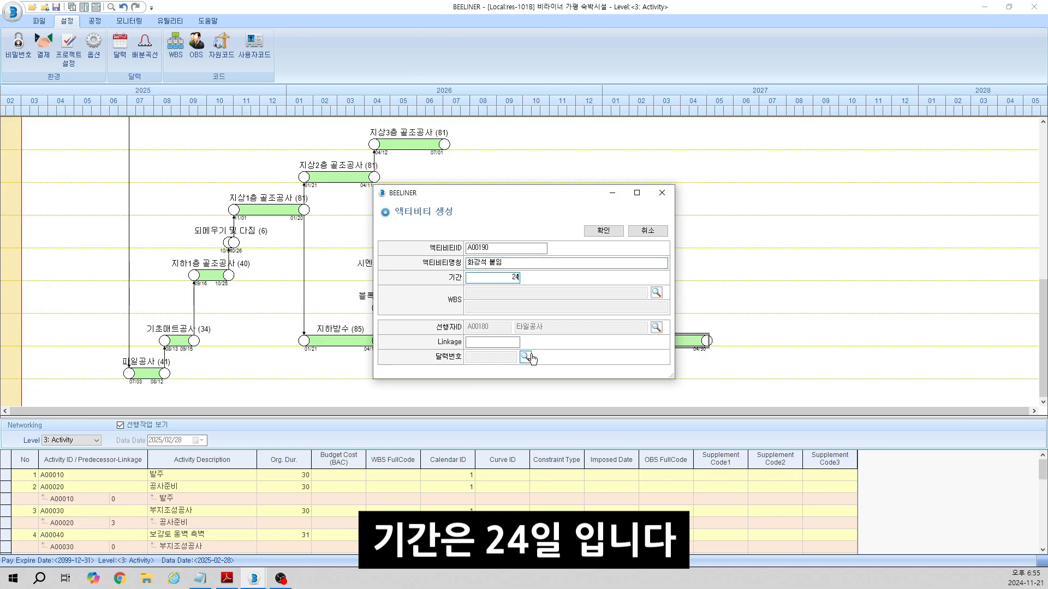
left_click(525, 357)
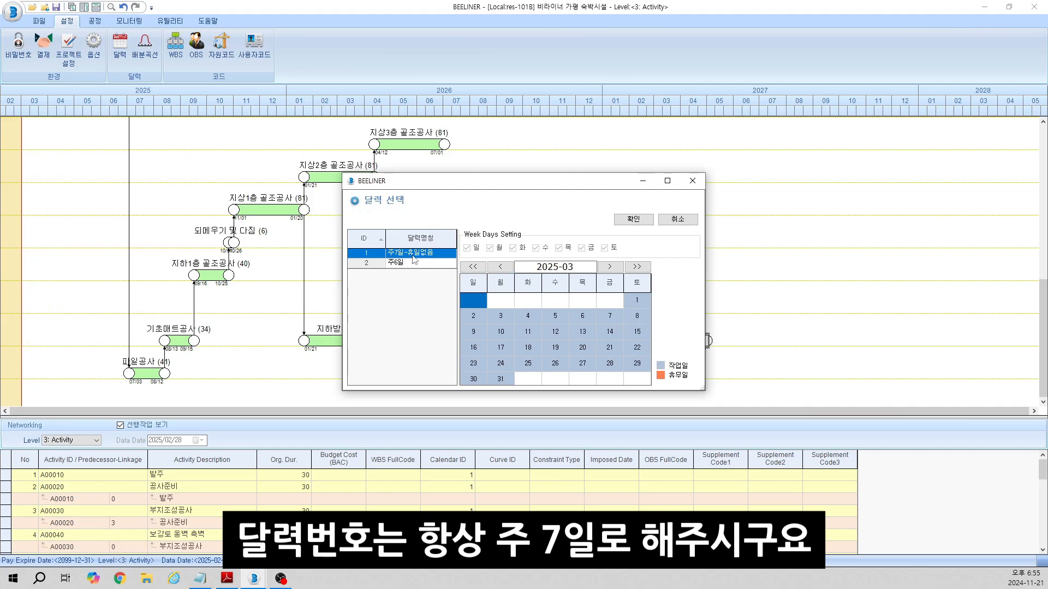
left_click(633, 218)
left_click(602, 230)
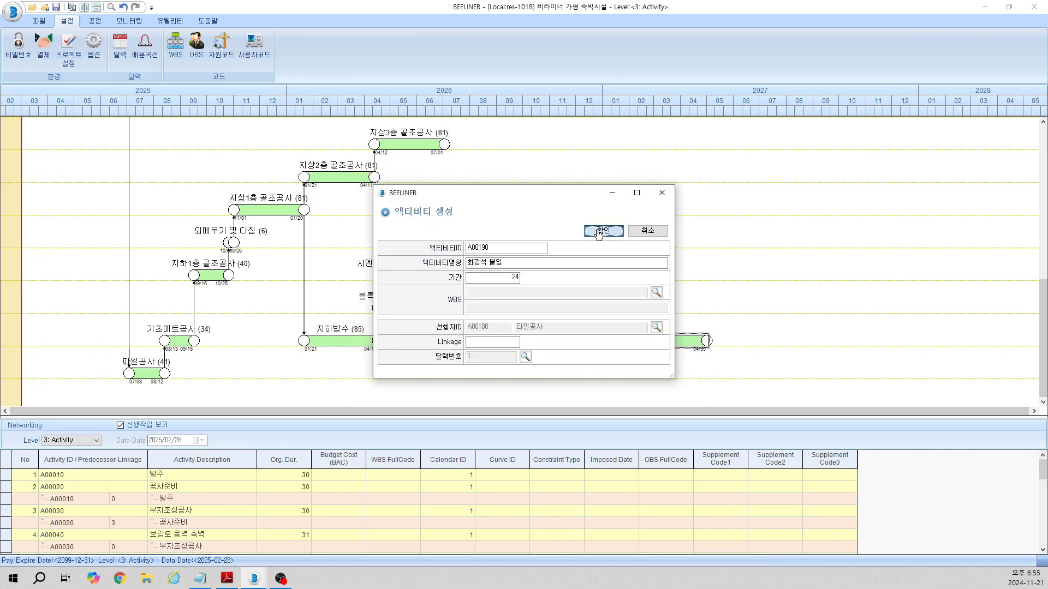
left_click_drag(717, 374, 716, 309)
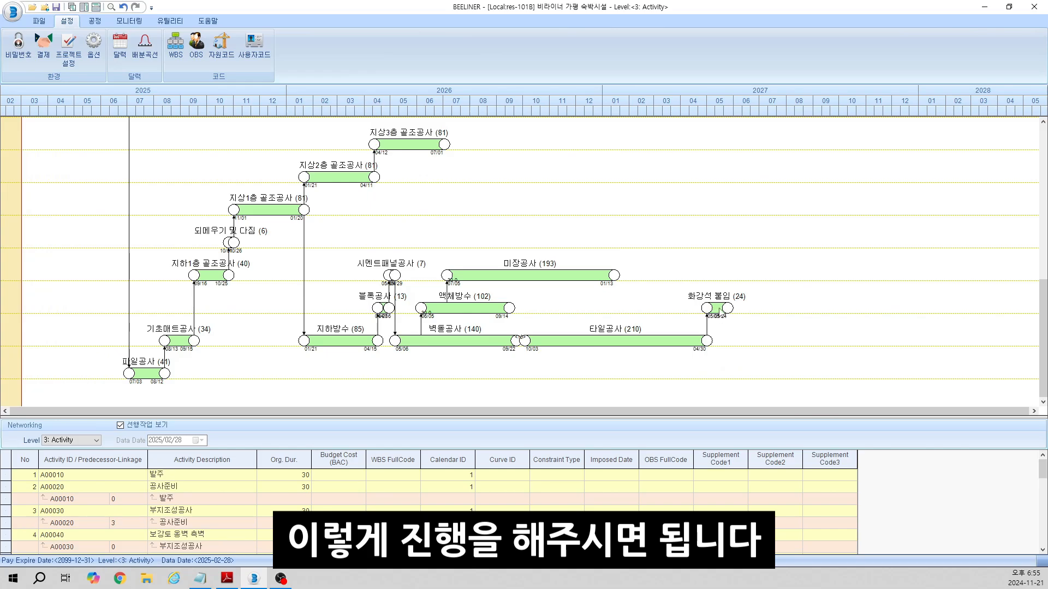
Create the activity 테라죠판 붙임 after 화강석 붙임 with duration 102 and calendar 주7일-휴일없음
right_click(719, 310)
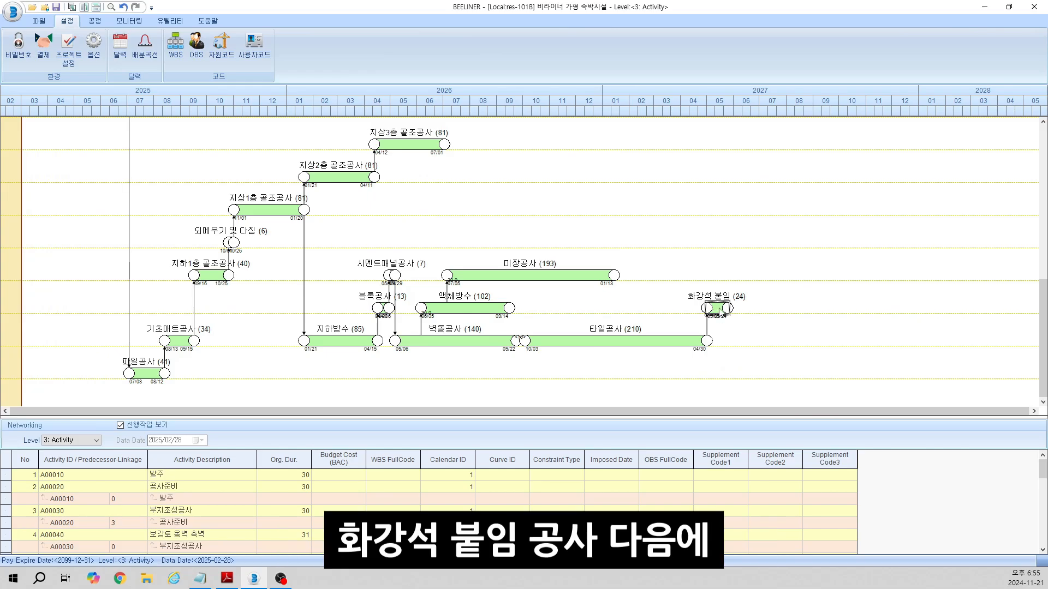
left_click(778, 342)
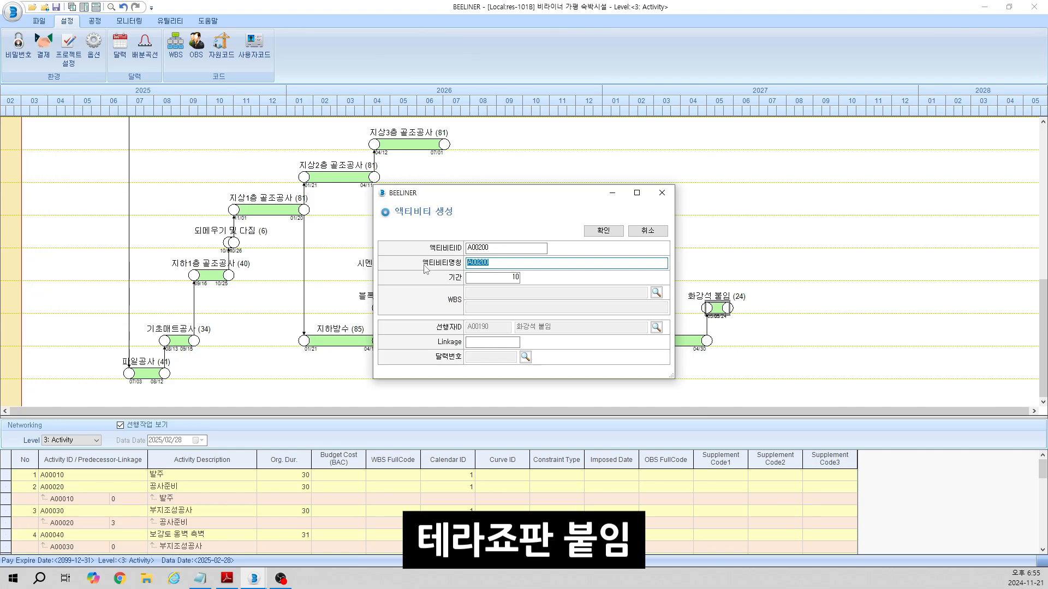
type("테라죠판")
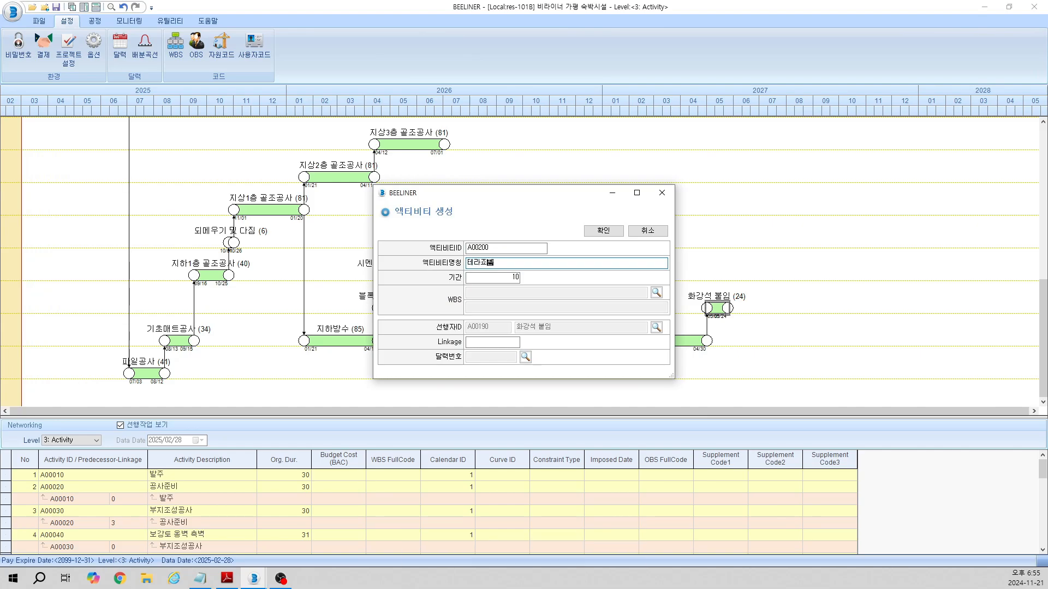
type(" 붙이")
key("Tab")
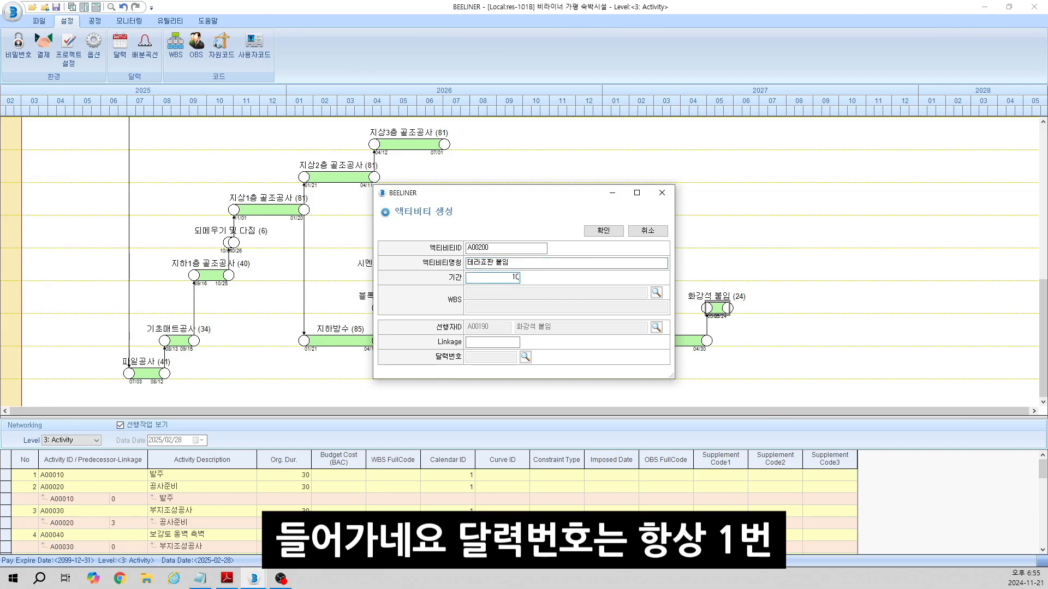
left_click(525, 357)
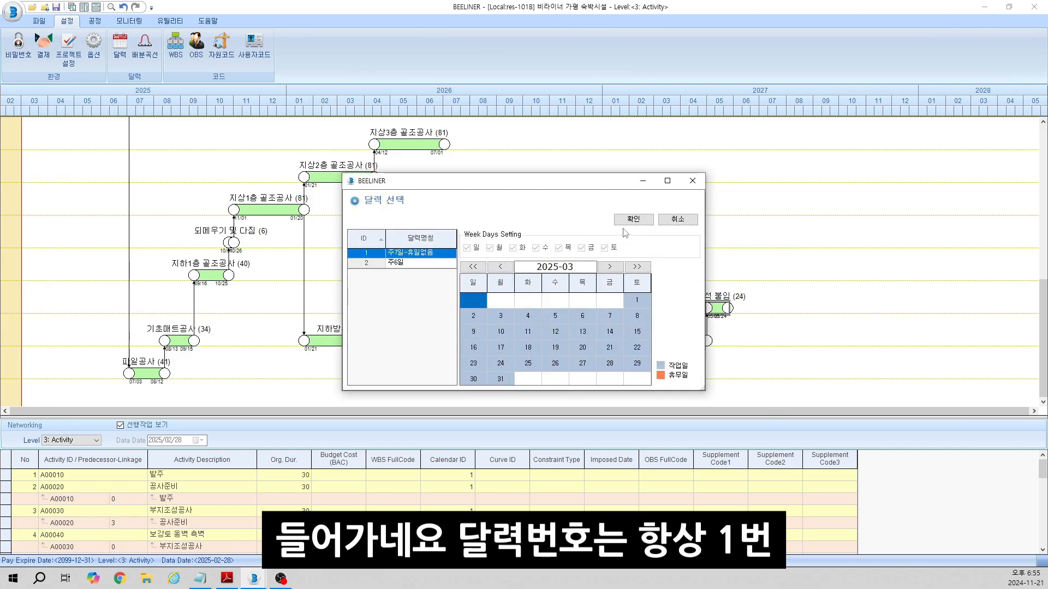
left_click(620, 222)
left_click(603, 232)
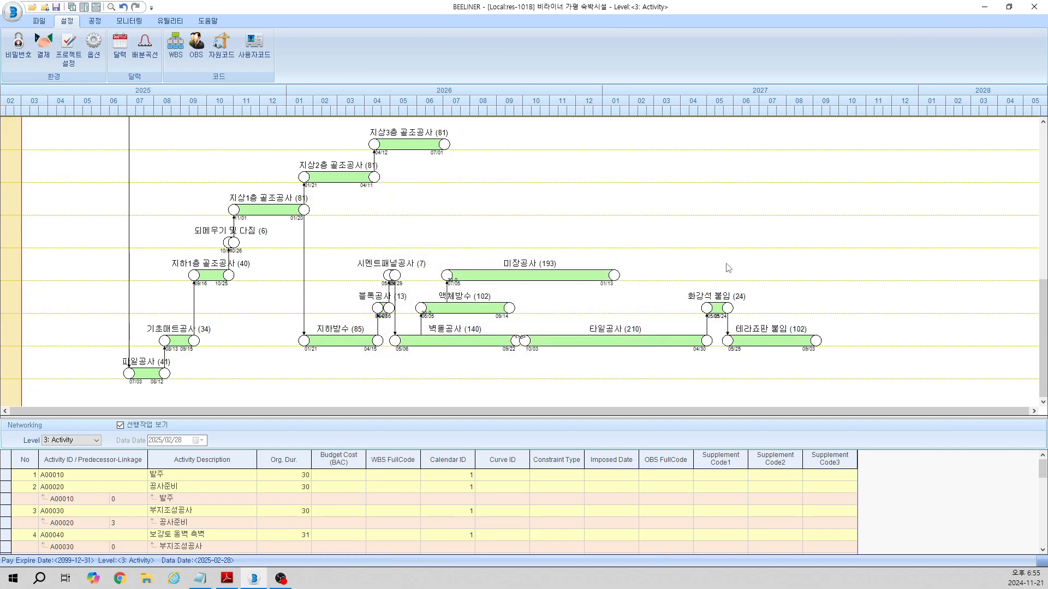
Start a new activity after 미장공사, named 단열재 설치, with duration 60
scroll(648, 238, "up", 1)
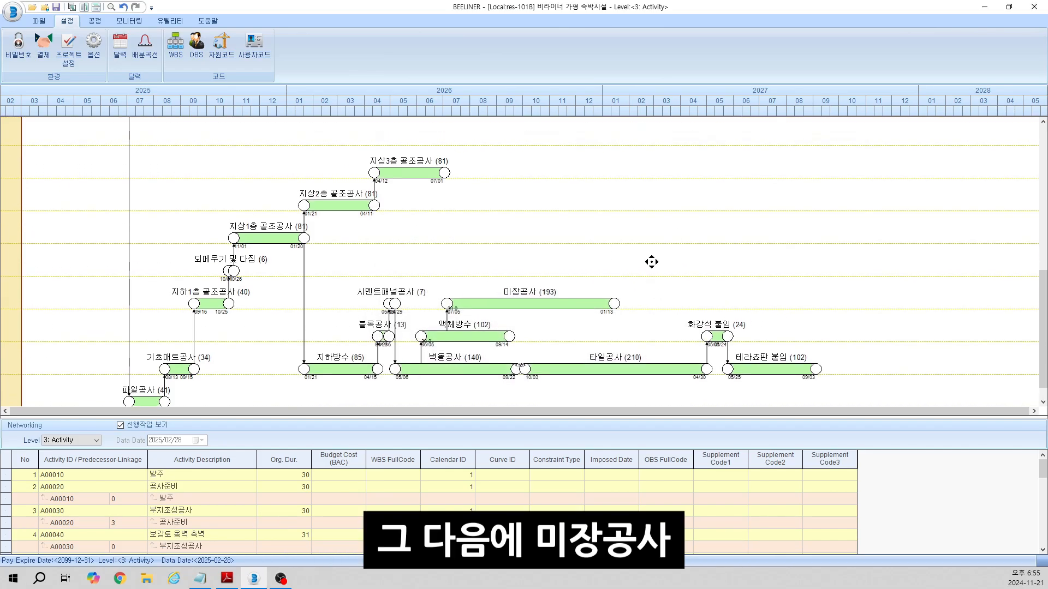
left_click(563, 307)
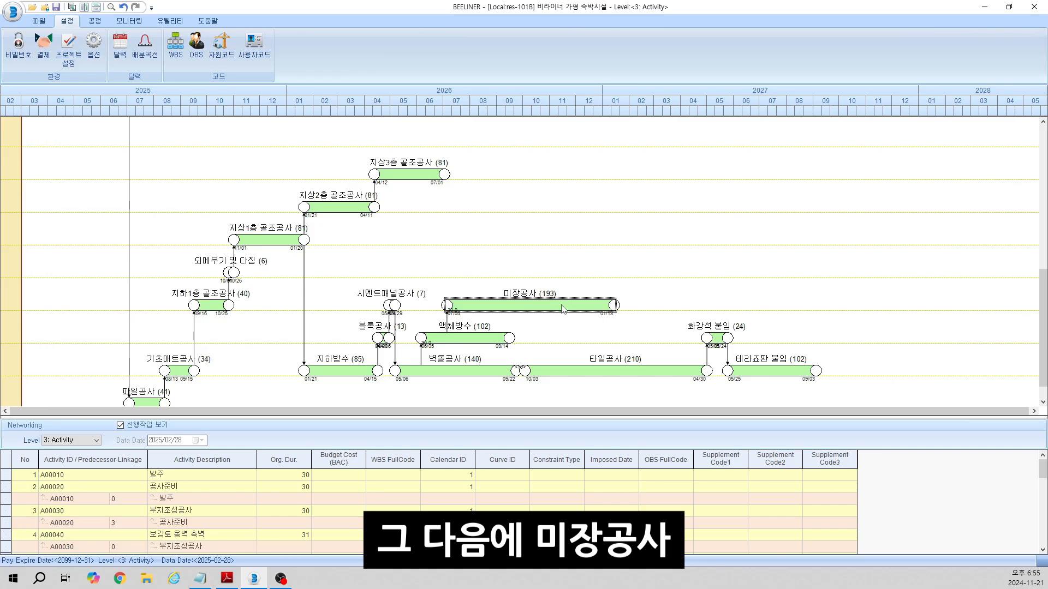
right_click(563, 307)
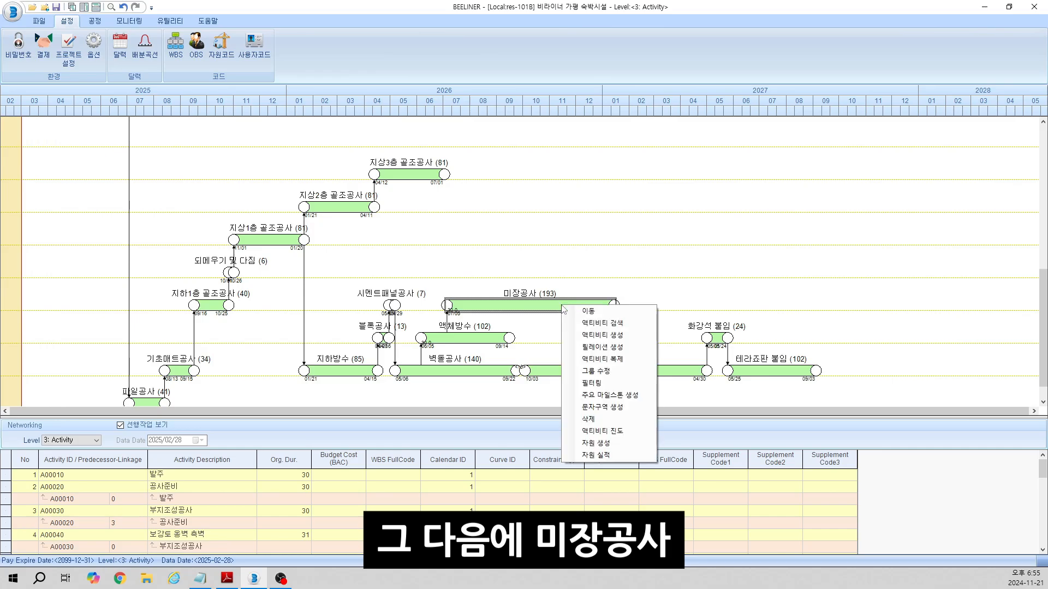
left_click(610, 337)
double_click(501, 267)
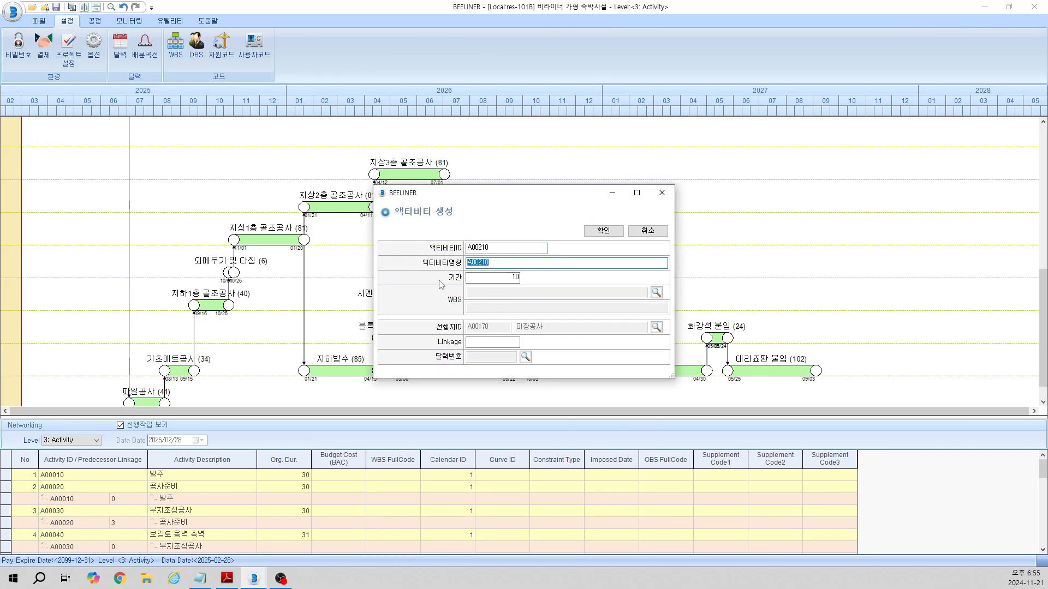
type("ㄷ단열재 ㅅ")
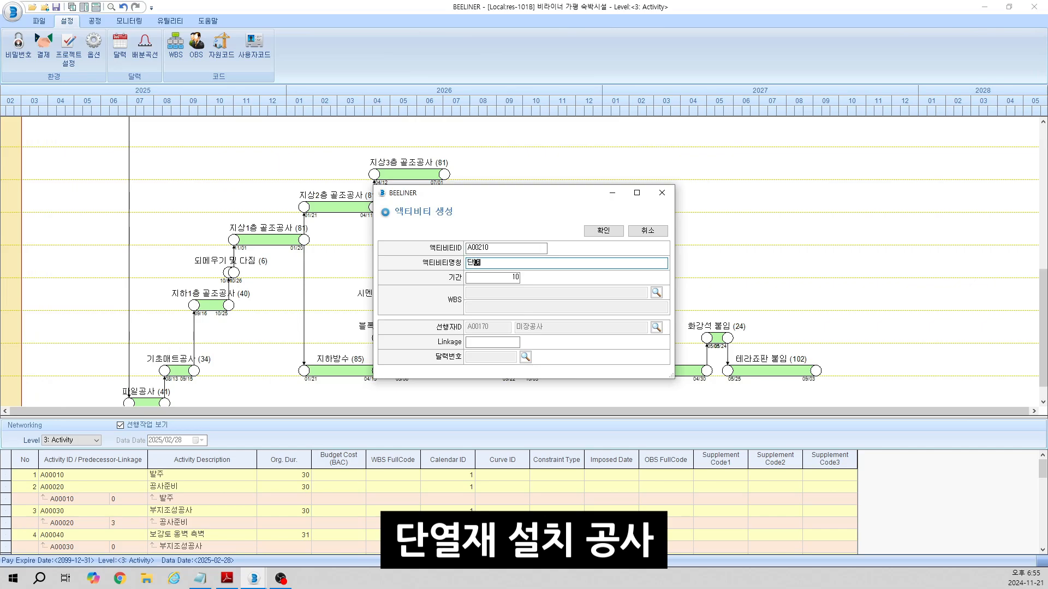
type("설치")
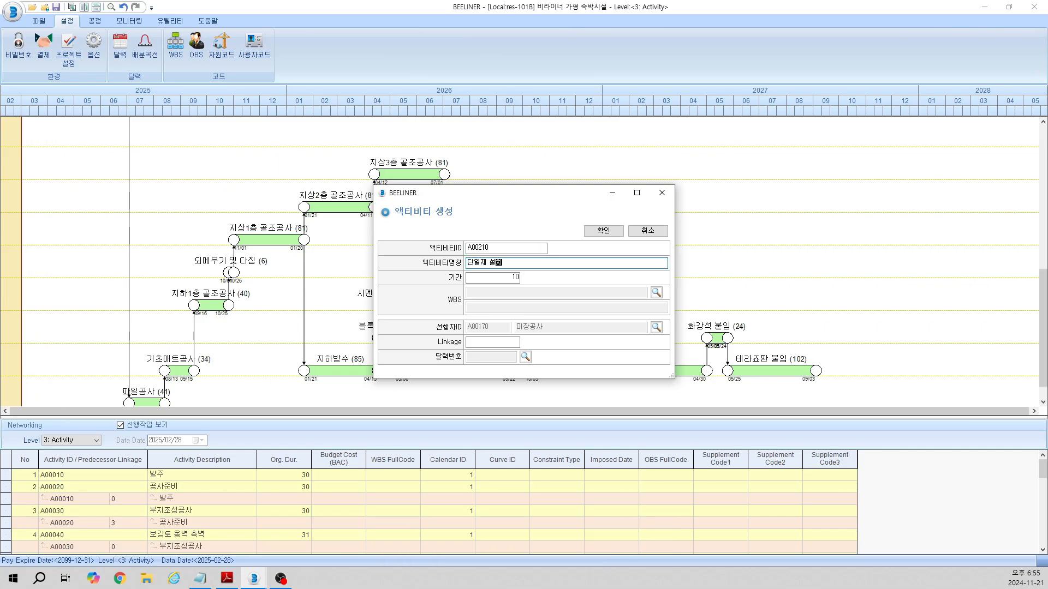
key("Tab")
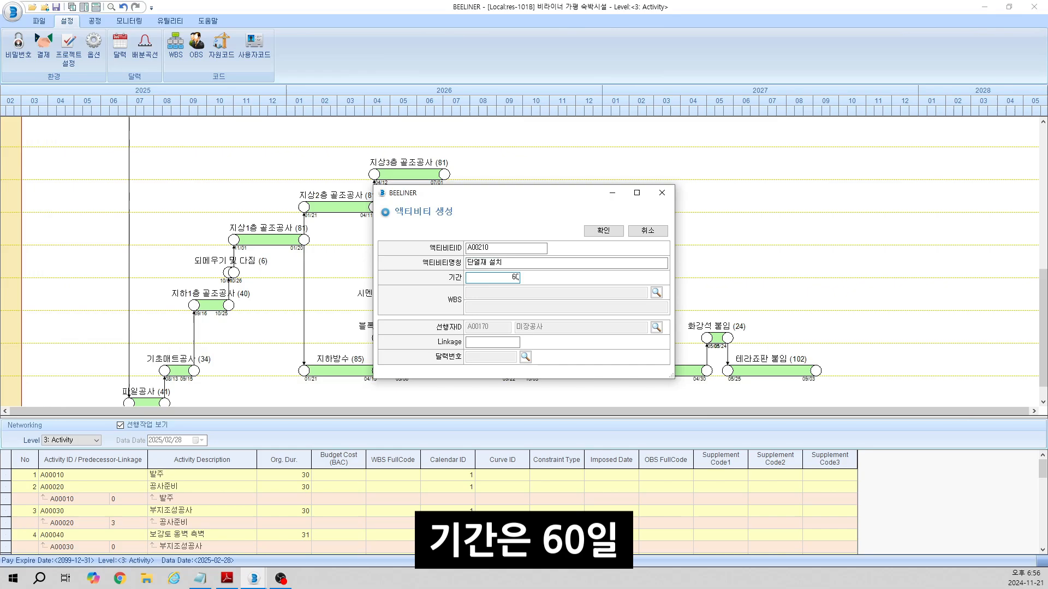
Create 단열재 설치 with linkage 150-0 and calendar 주7일-휴일없음, and place its bar one row above 미장공사
left_click(504, 345)
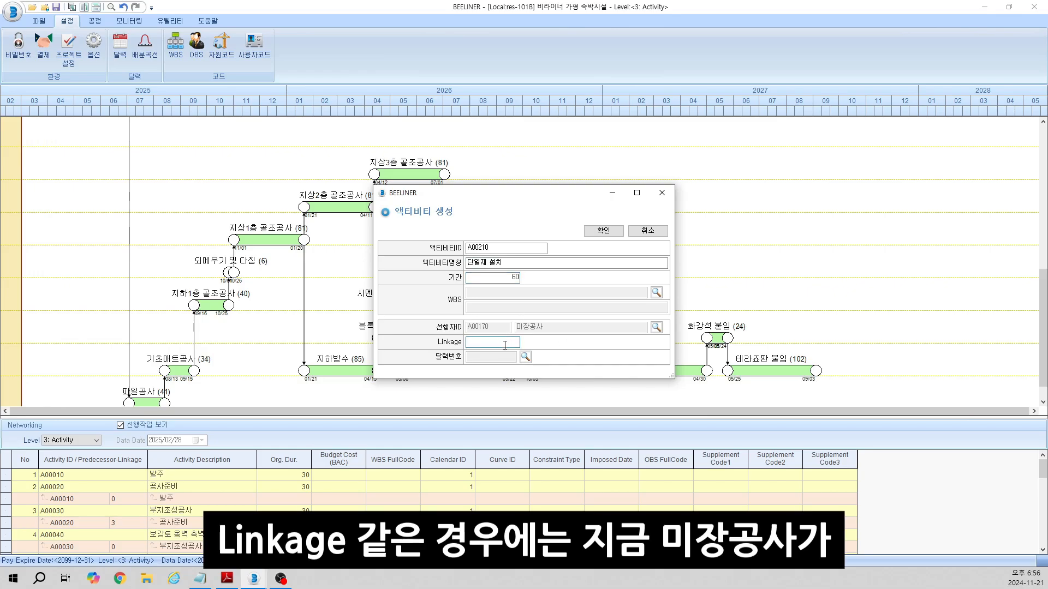
left_click_drag(509, 193, 297, 146)
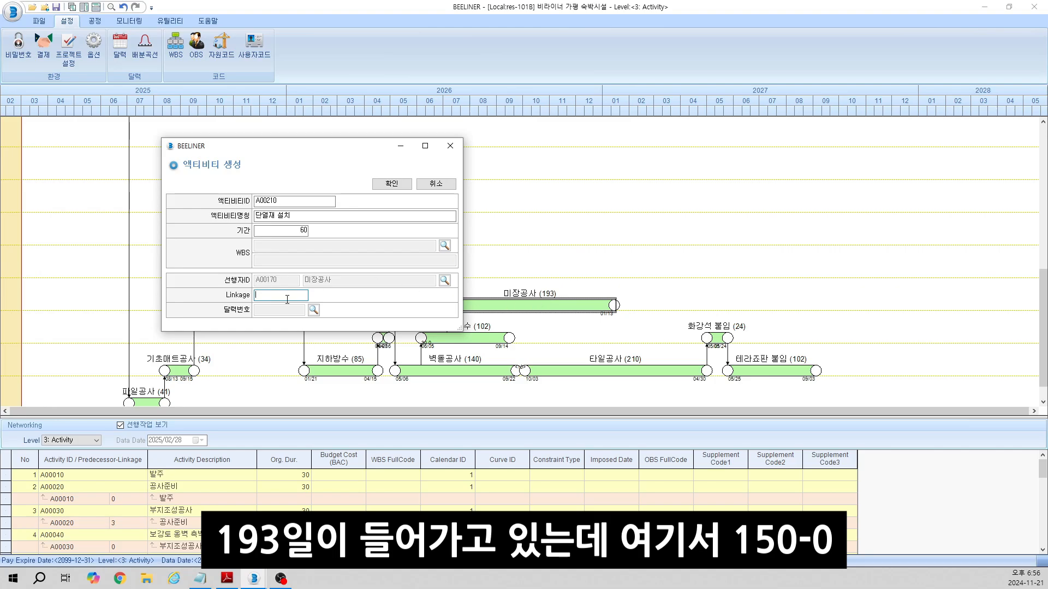
type("150-0")
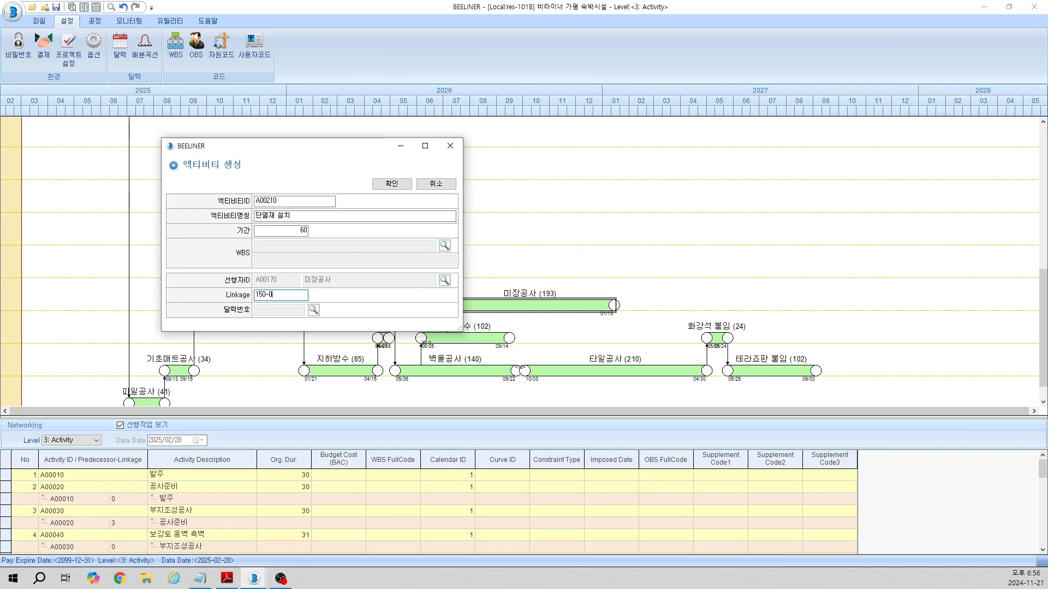
left_click(314, 310)
left_click(422, 171)
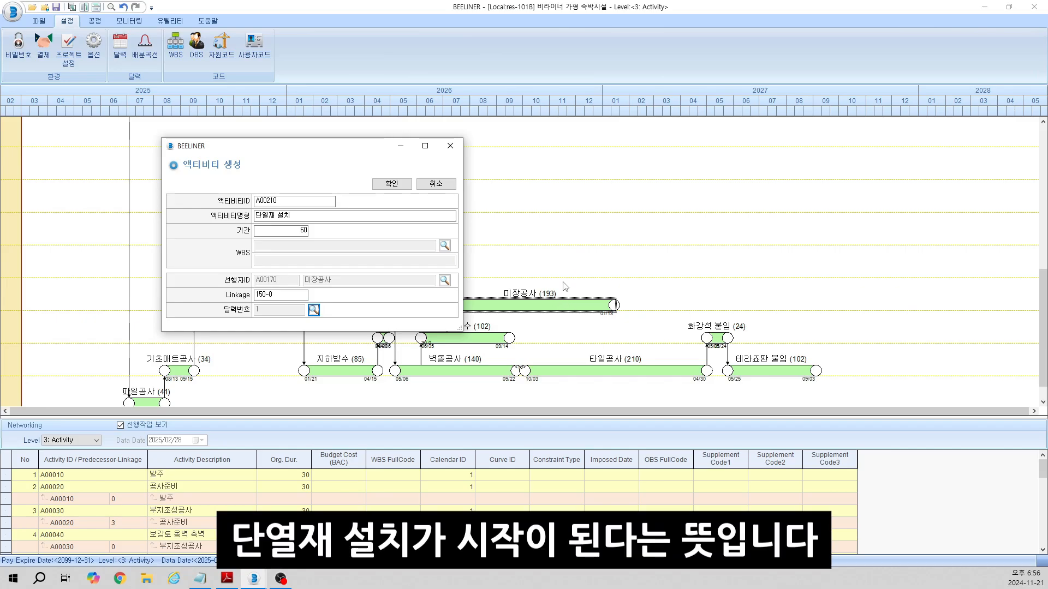
left_click(404, 185)
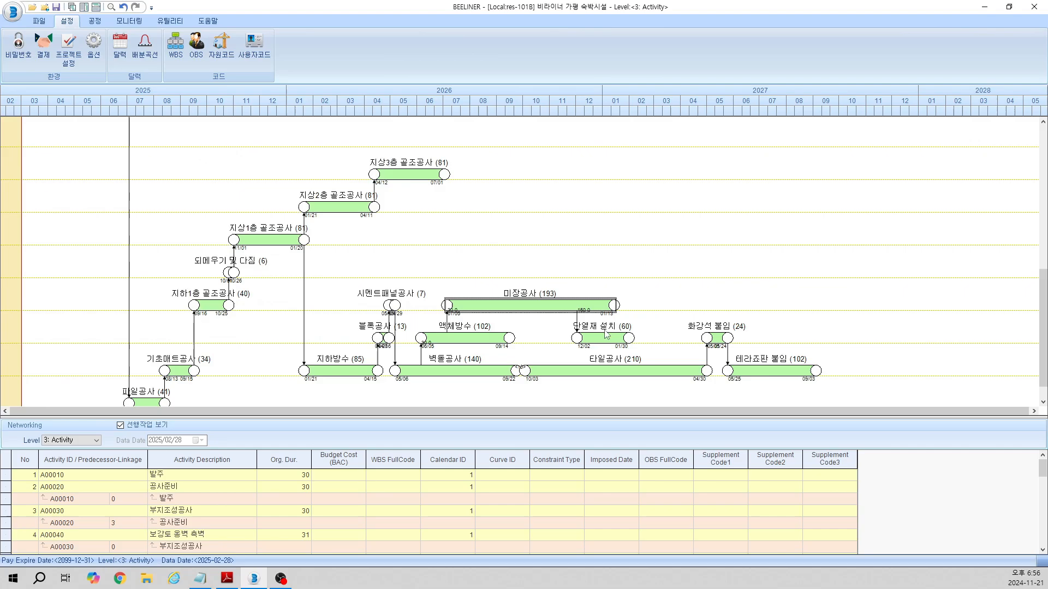
left_click_drag(610, 343, 610, 280)
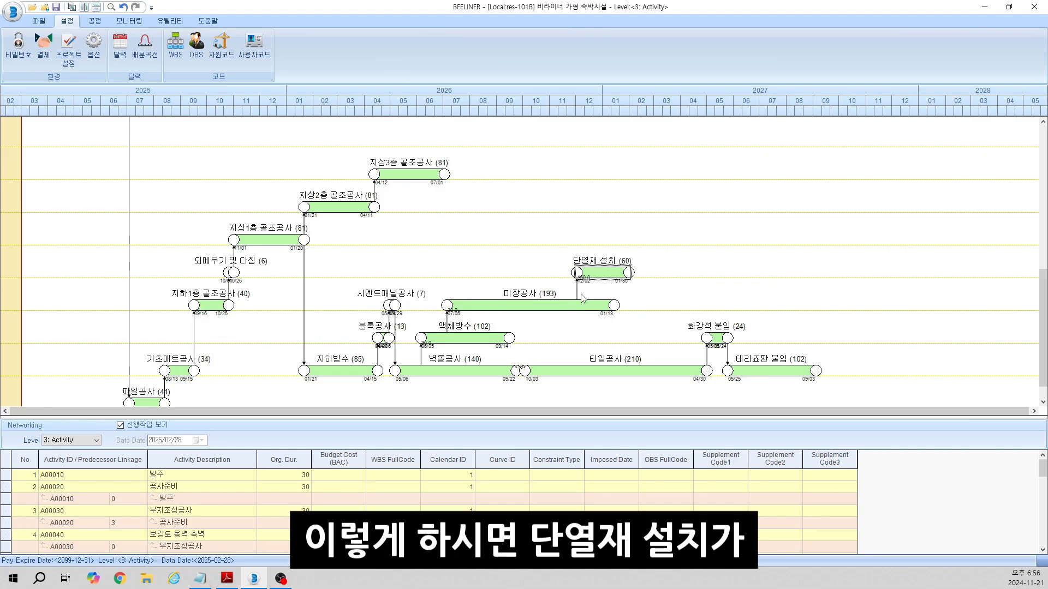
left_click(604, 298)
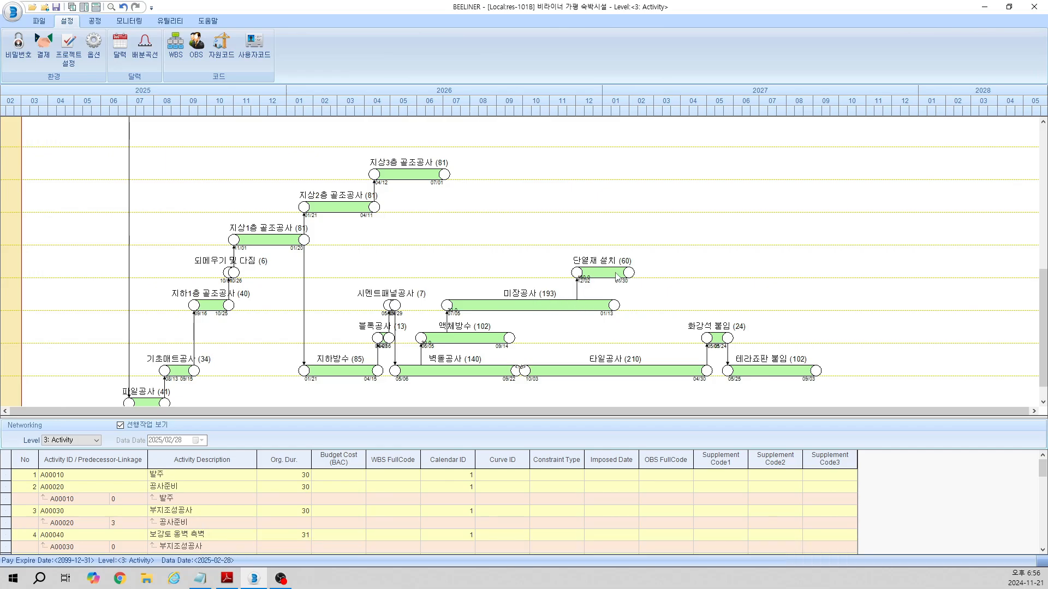
Start a new activity after 지상3층 골조공사, named 치장벽돌공사, with duration 66
left_click_drag(563, 209, 564, 246)
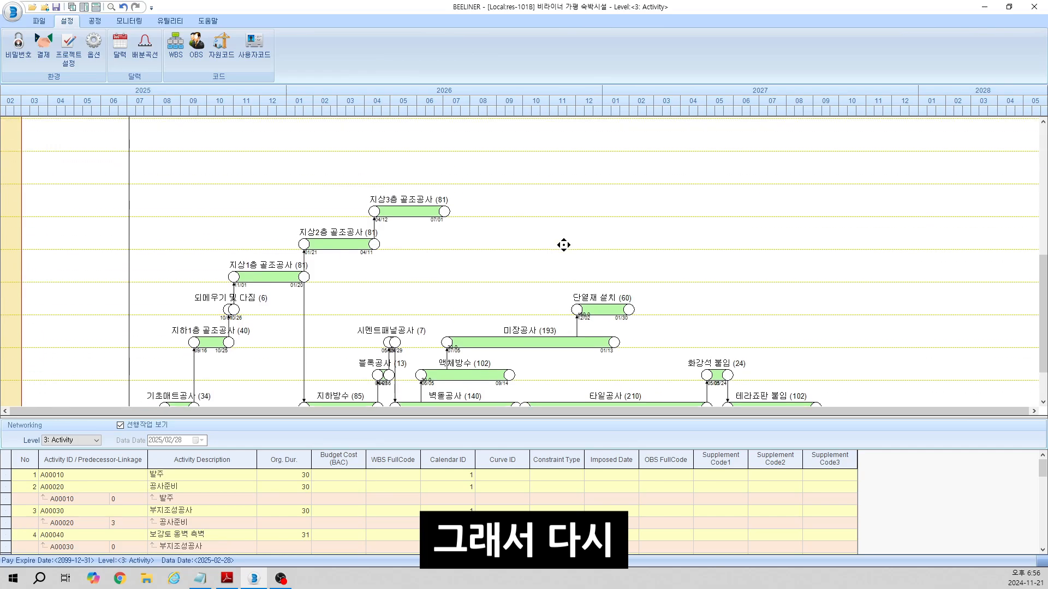
right_click(420, 215)
left_click(457, 245)
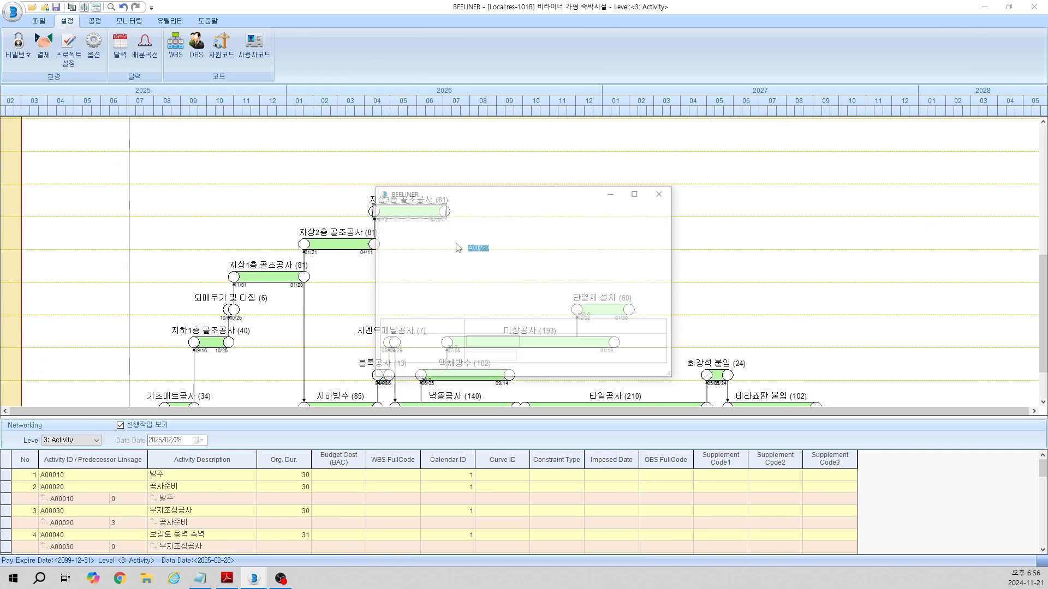
key("Tab")
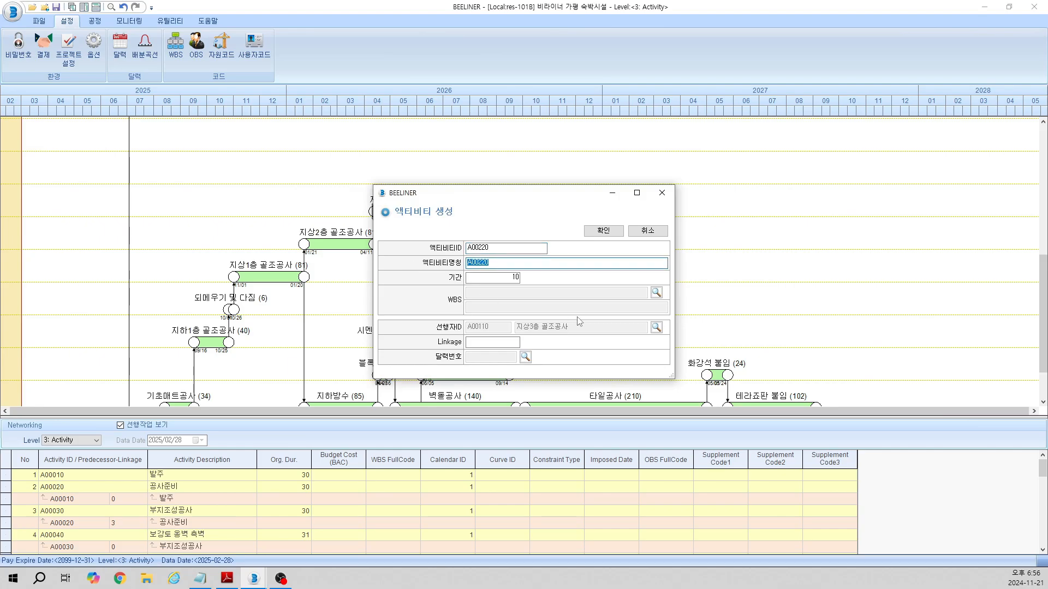
type("치장ㅂ")
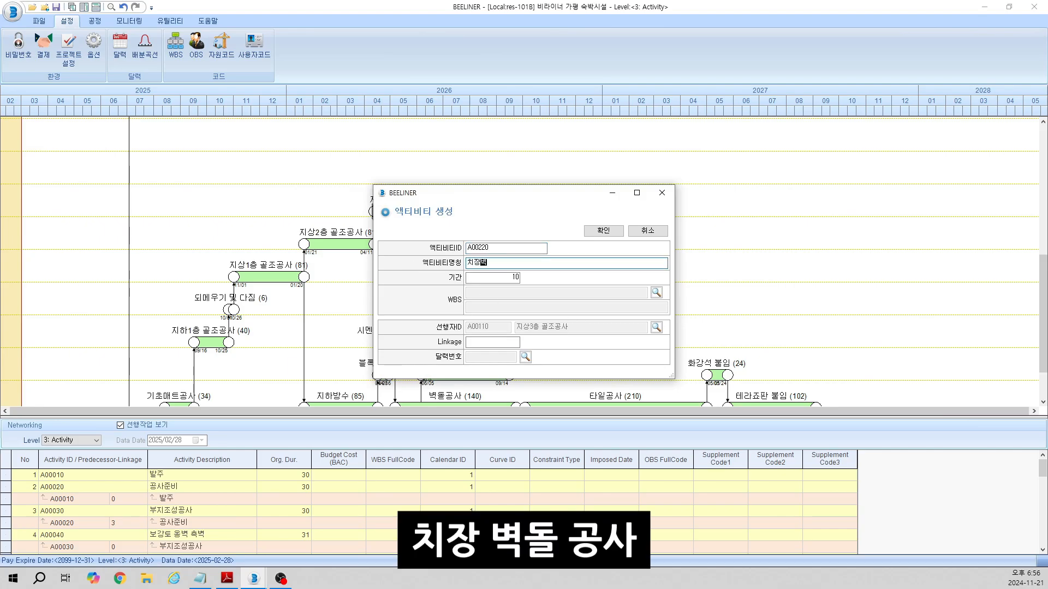
type("벽ㄷ")
type("공사")
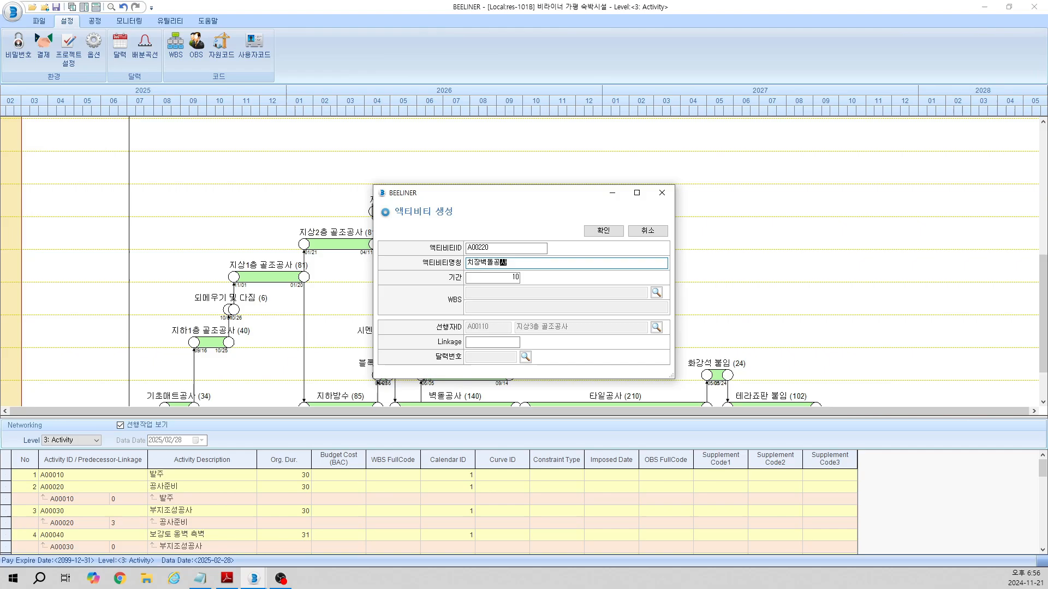
key("Tab")
type("66")
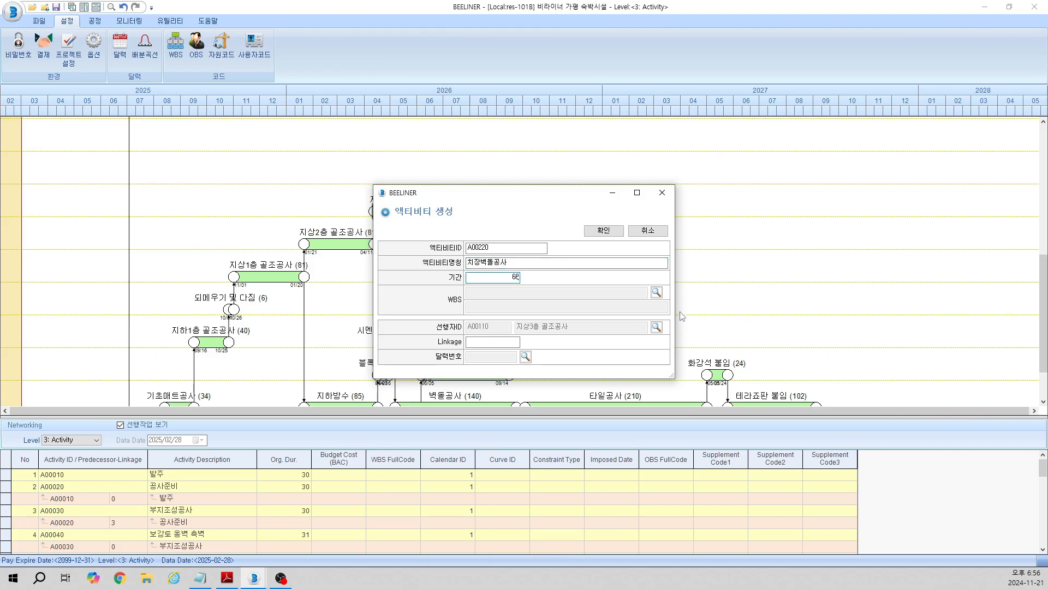
Create 치장벽돌공사 with calendar 주7일-휴일없음 and place its bar one row above 지상3층 골조공사
left_click(525, 357)
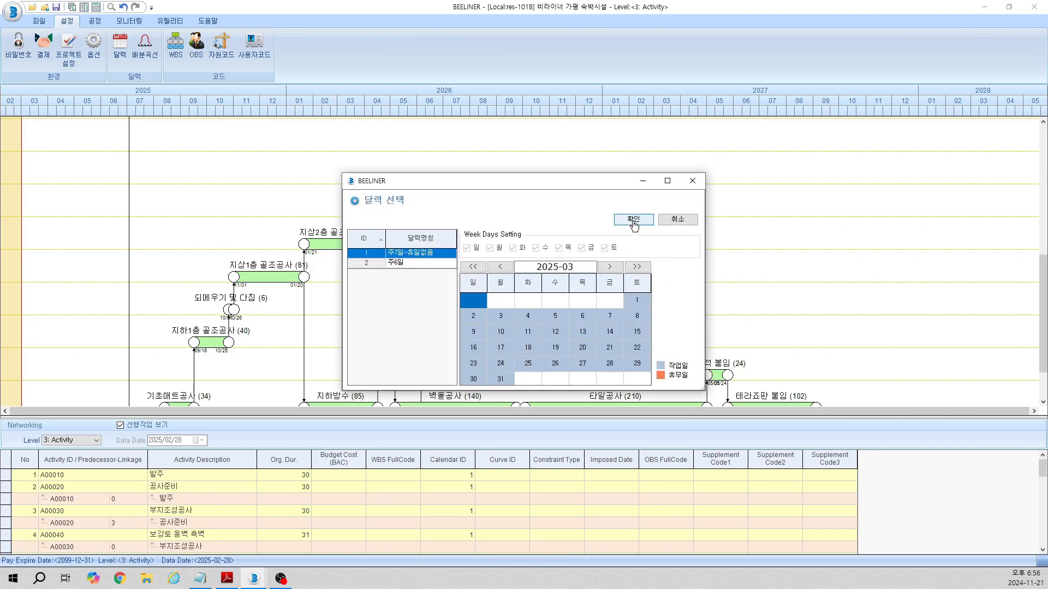
left_click(633, 221)
left_click(604, 231)
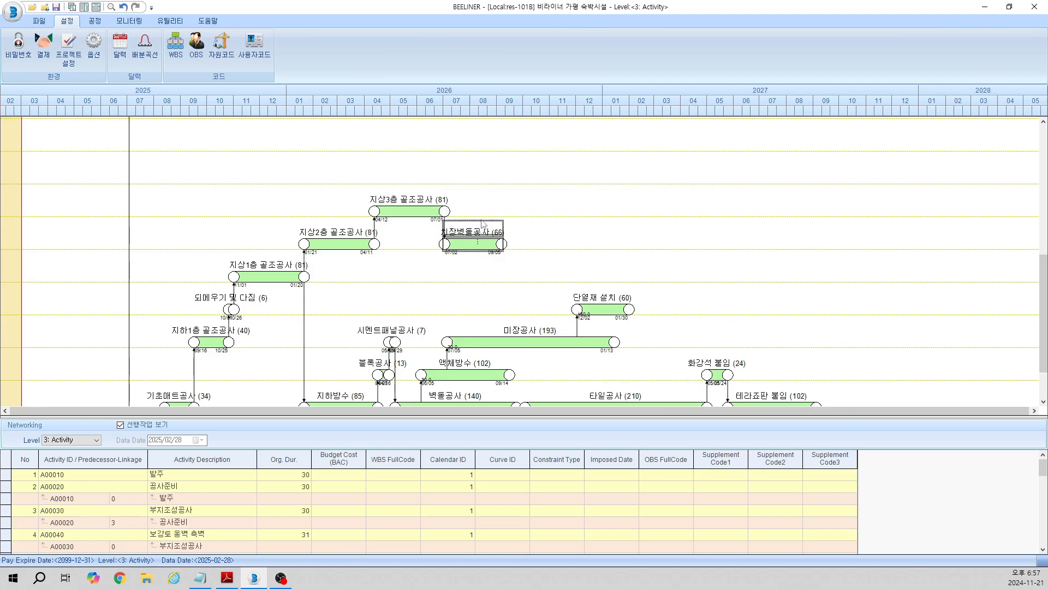
left_click(498, 217)
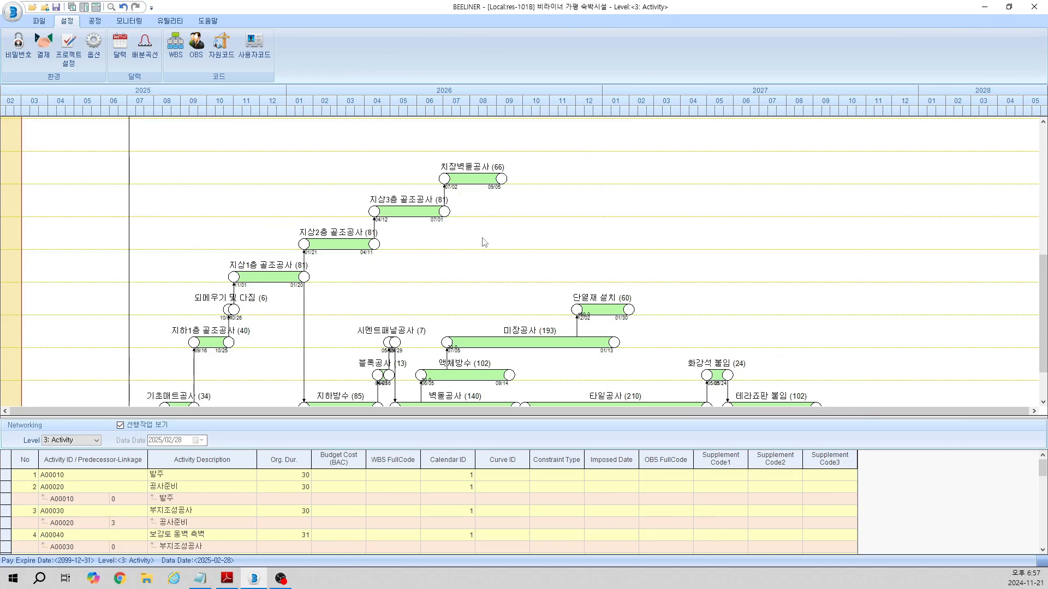
Start a new activity after 치장벽돌공사, named 창호공사, with duration 188
left_click(480, 183)
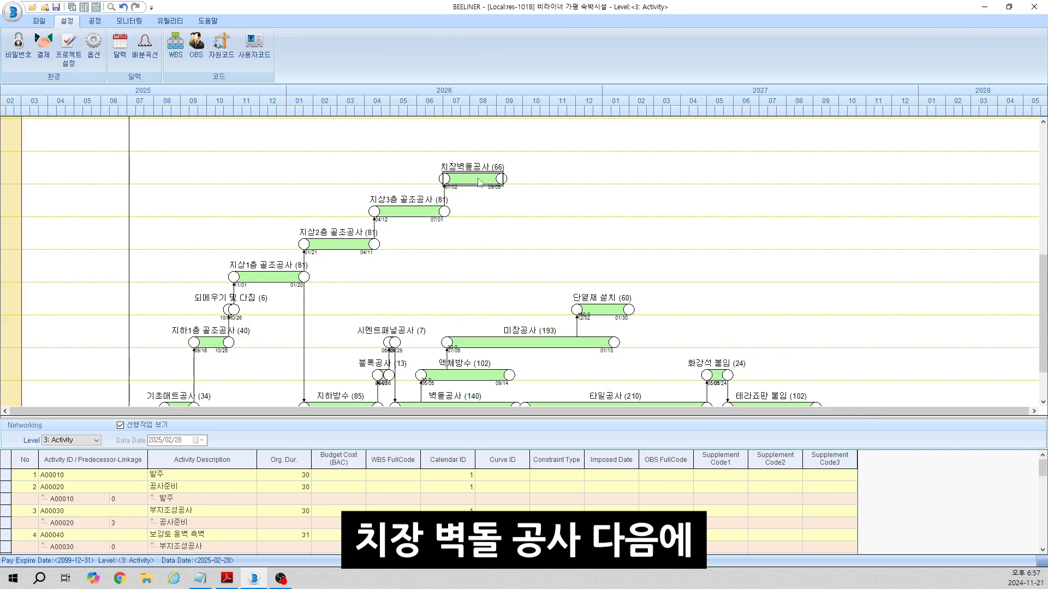
right_click(480, 182)
left_click(510, 208)
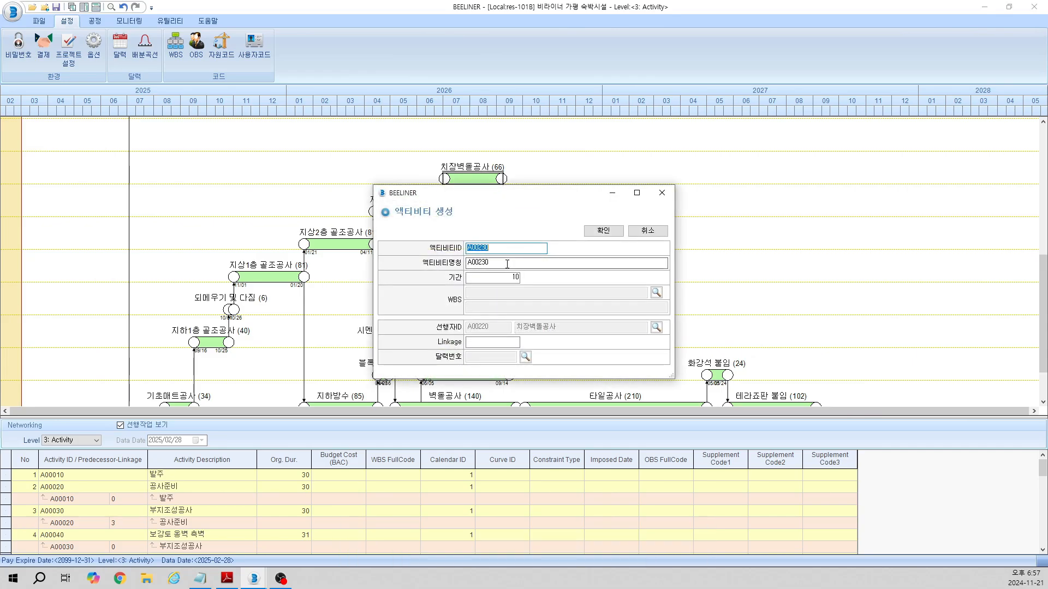
key("Tab")
type("ㅊ")
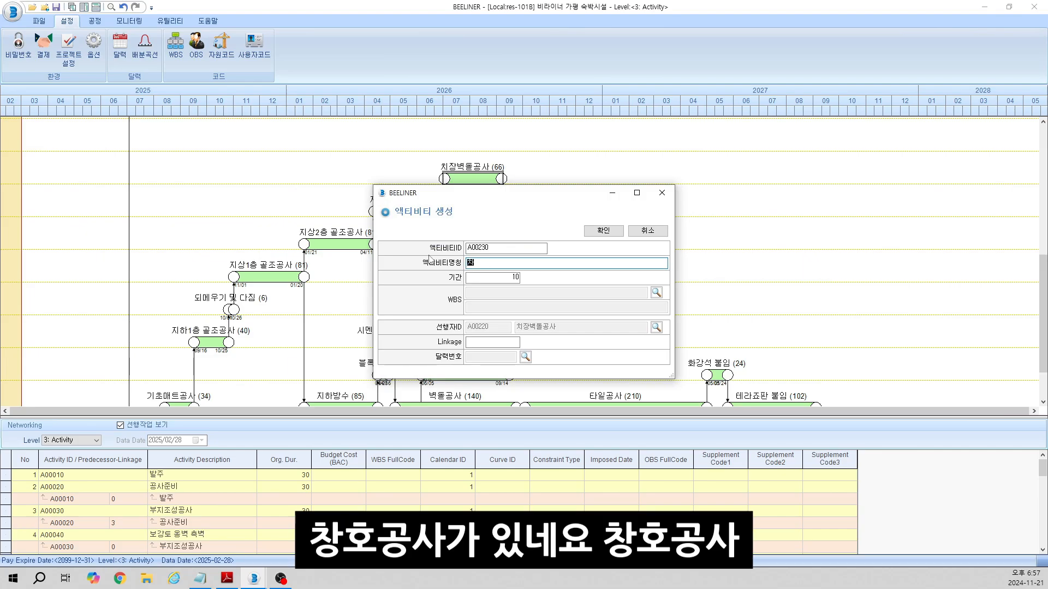
type("호공사")
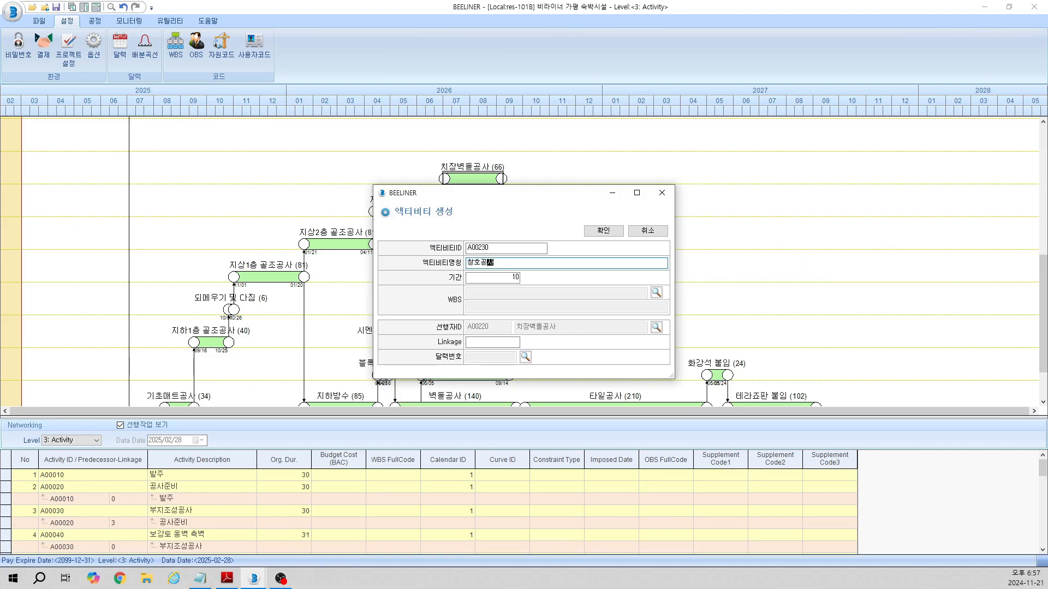
key("Tab")
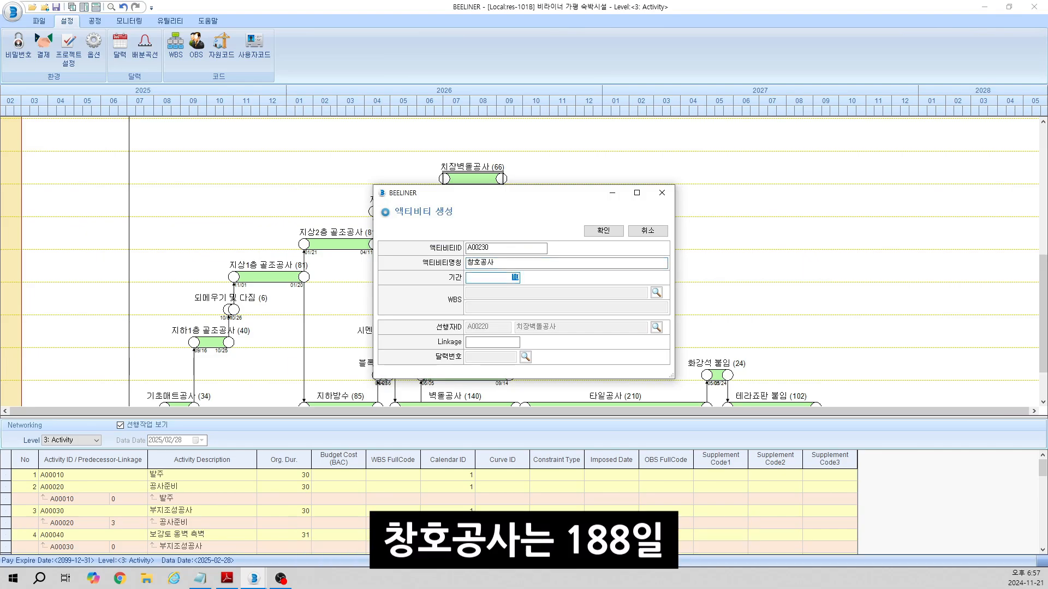
type("188")
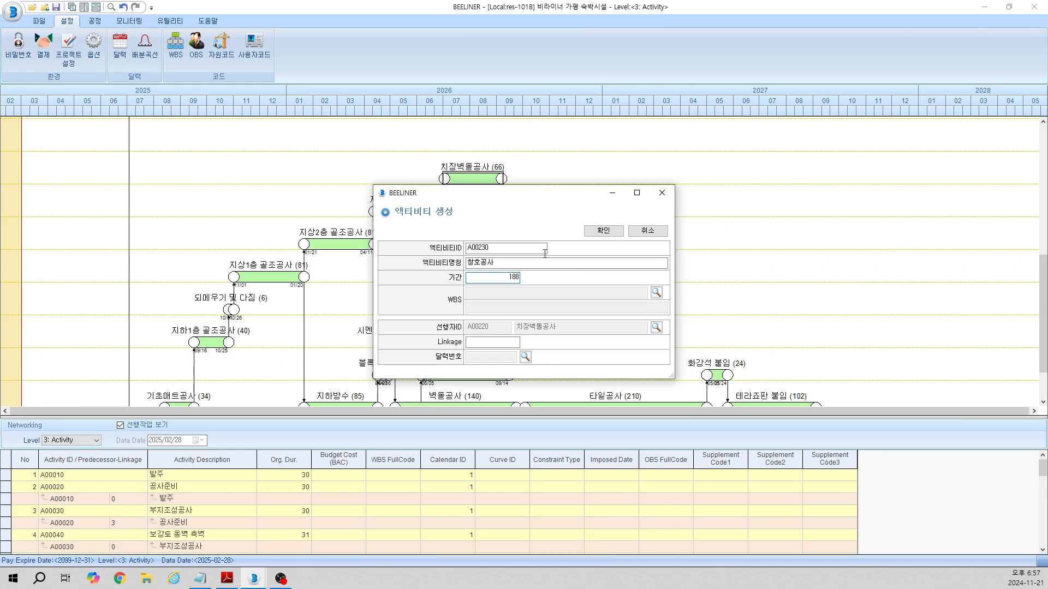
Create 창호공사 with calendar number 1 and linkage 46-0
left_click(525, 357)
key("Return")
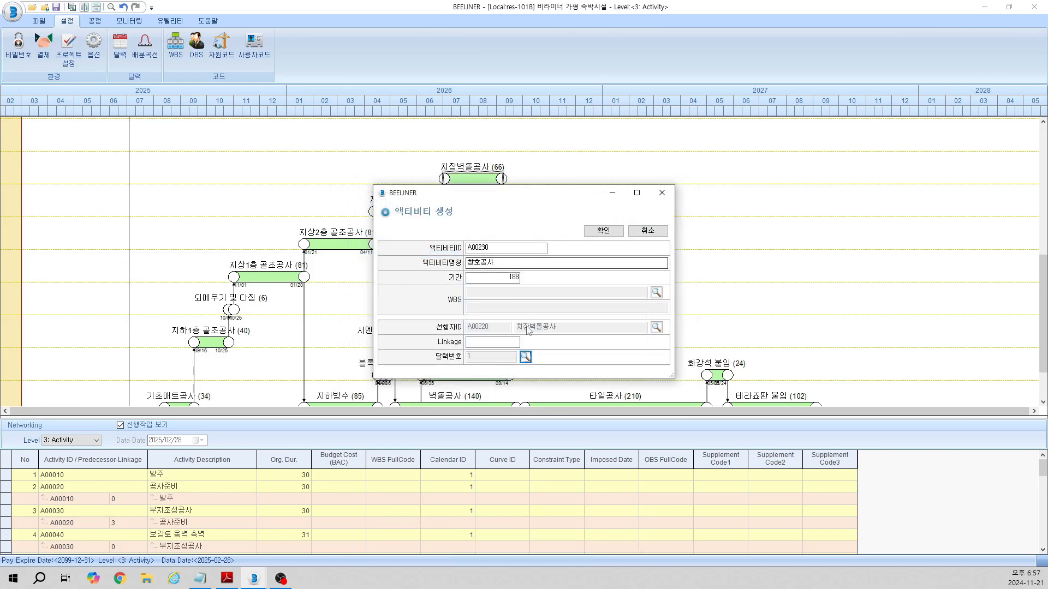
left_click(502, 343)
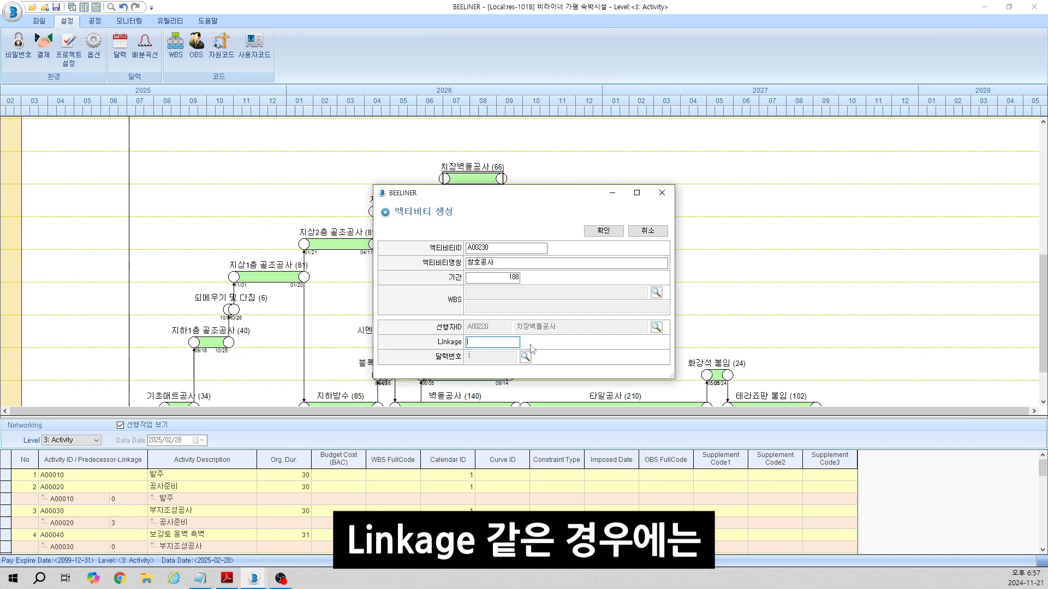
type("46")
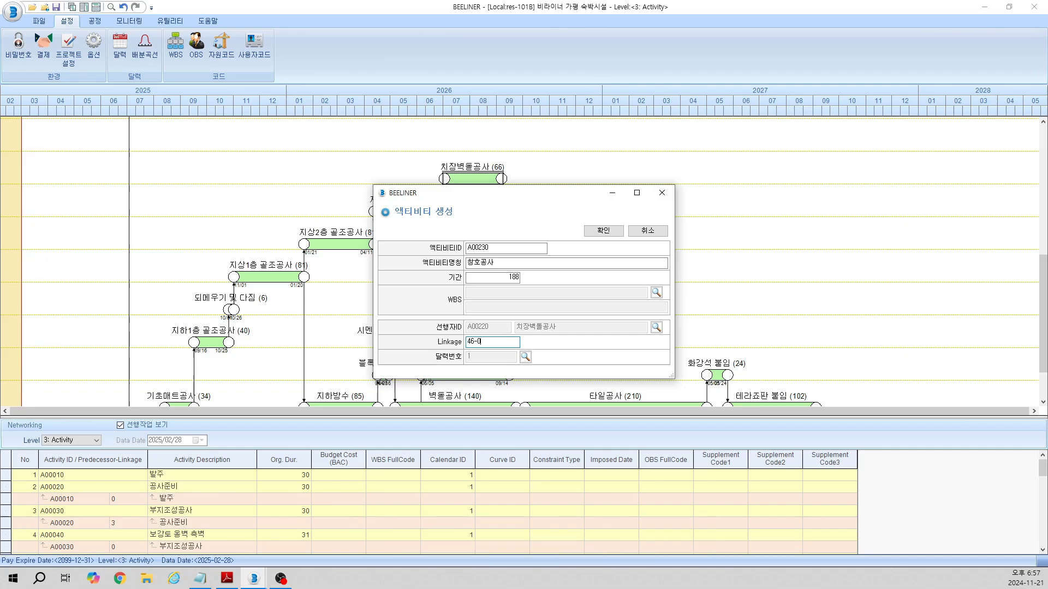
type("-0")
left_click(613, 233)
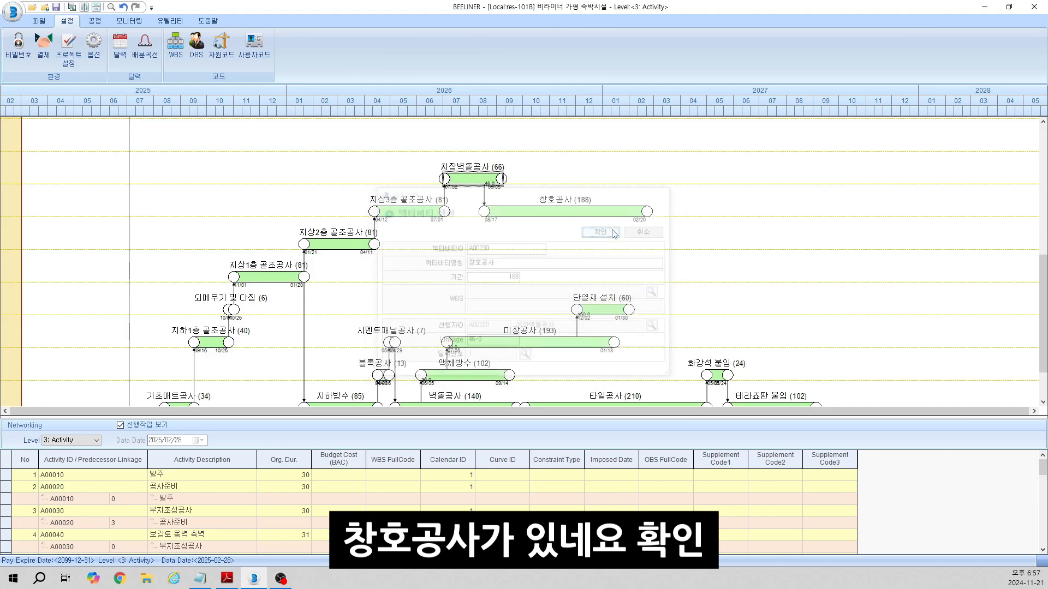
Start a new activity after 창호공사, named 유리공사, with duration 162
left_click(572, 216)
right_click(572, 215)
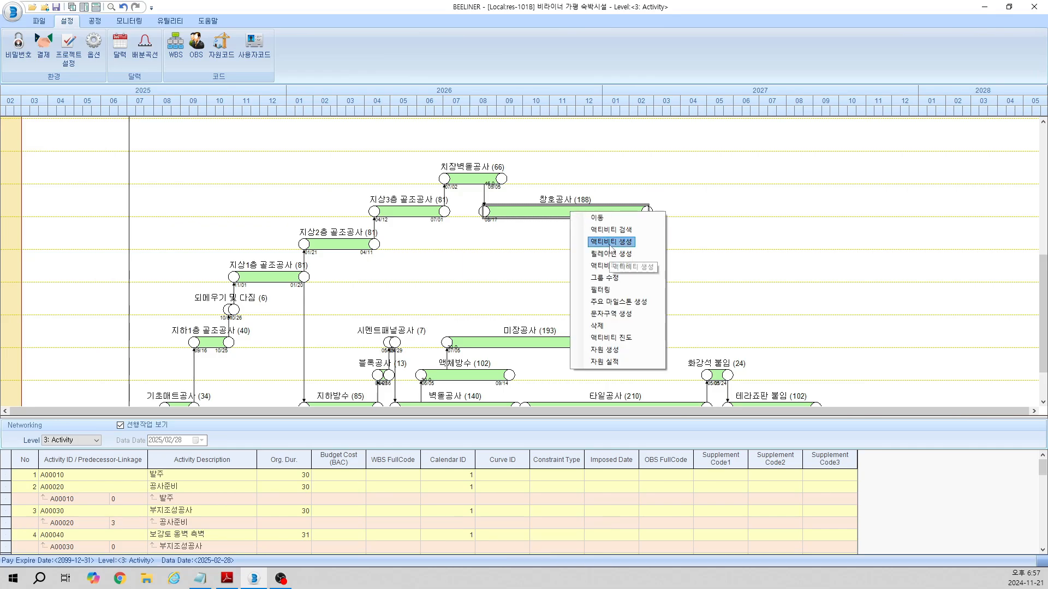
left_click(610, 243)
key("Tab")
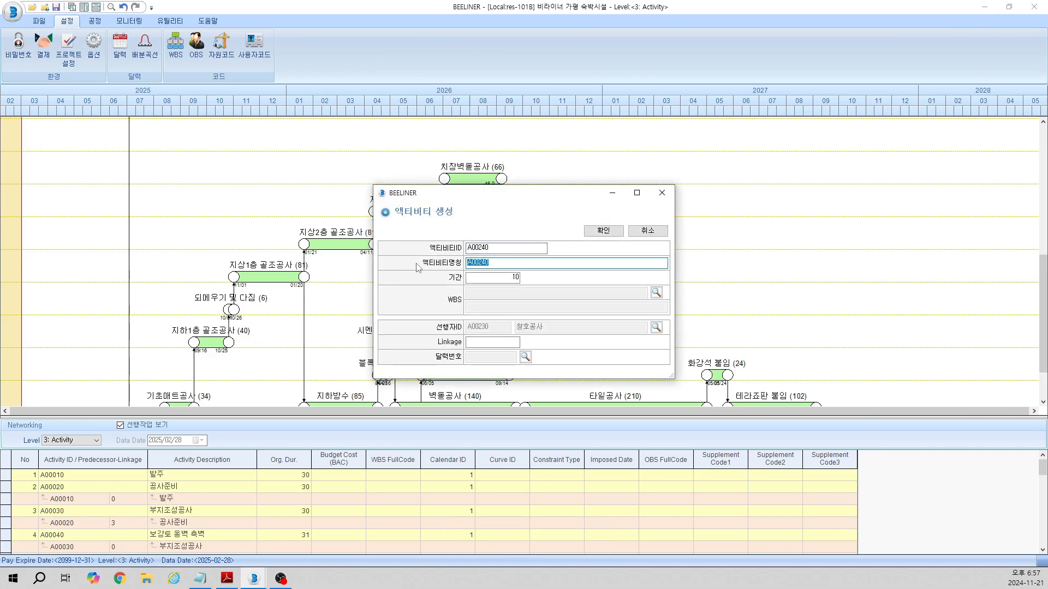
type("유리공ㅅ")
key("Tab")
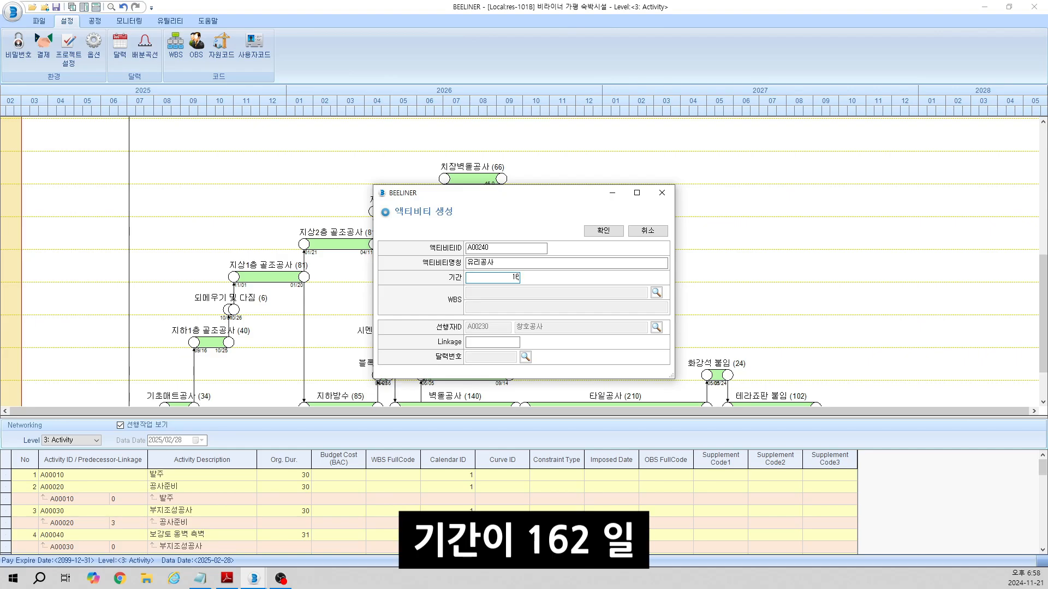
type("162")
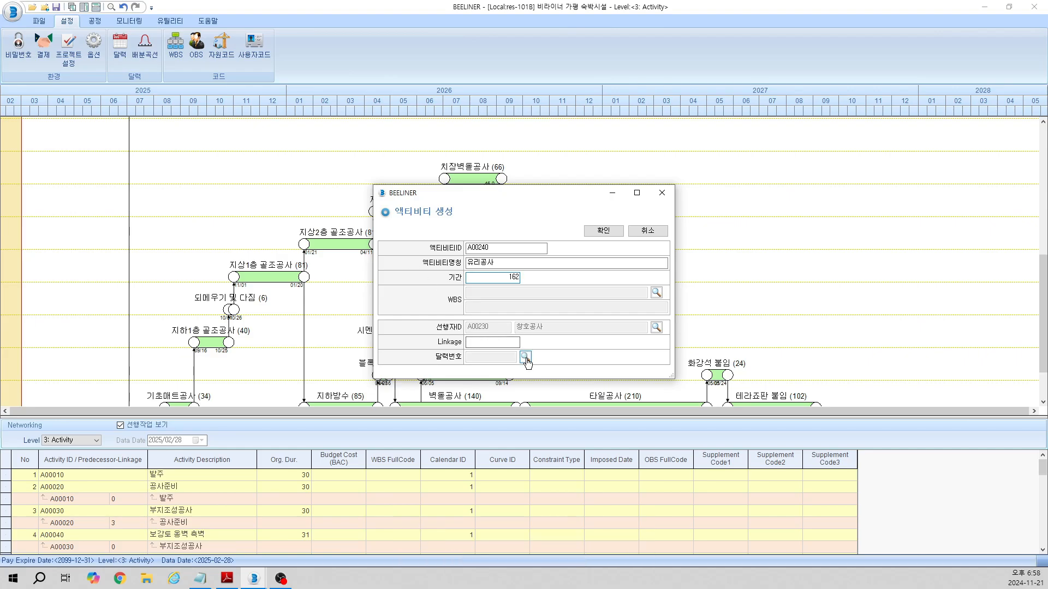
Create 유리공사 with linkage 50-0 and calendar number 1, and place its bar one row below 창호공사
left_click(483, 346)
type("50-0")
left_click(525, 357)
left_click(630, 221)
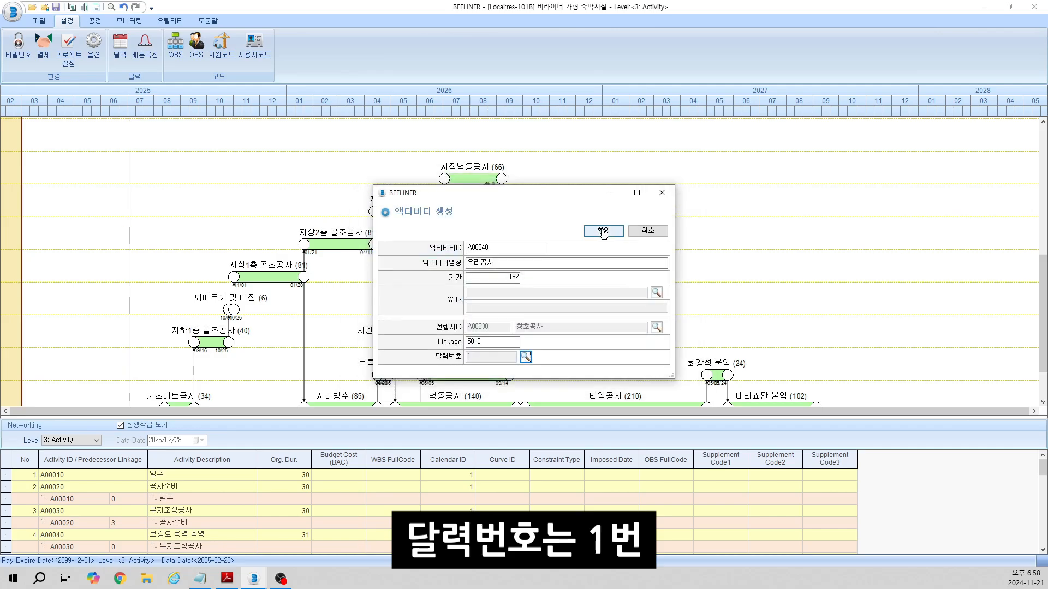
left_click(603, 232)
left_click(580, 182)
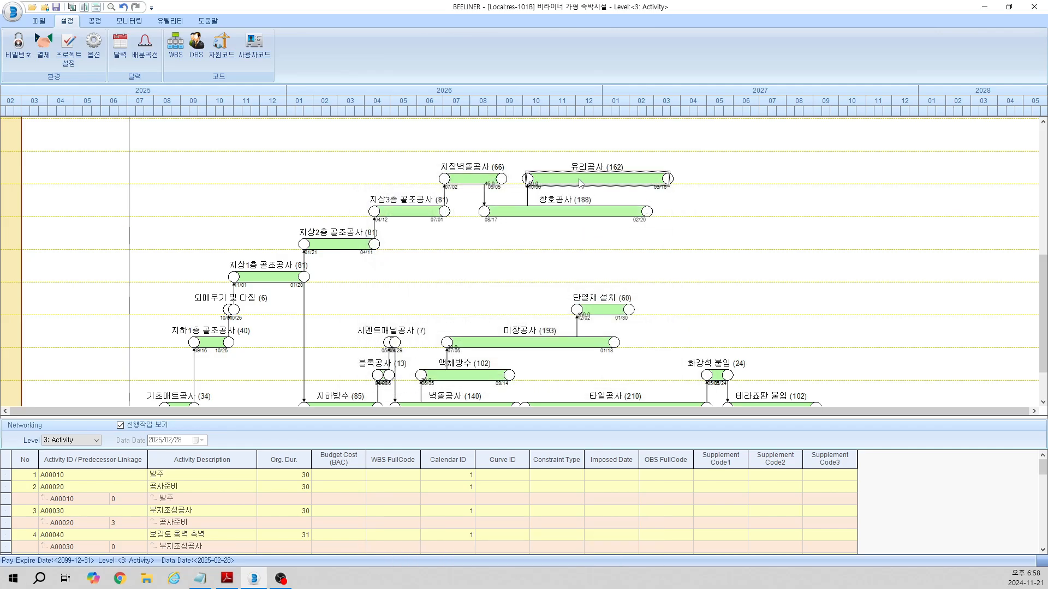
left_click_drag(581, 182, 628, 267)
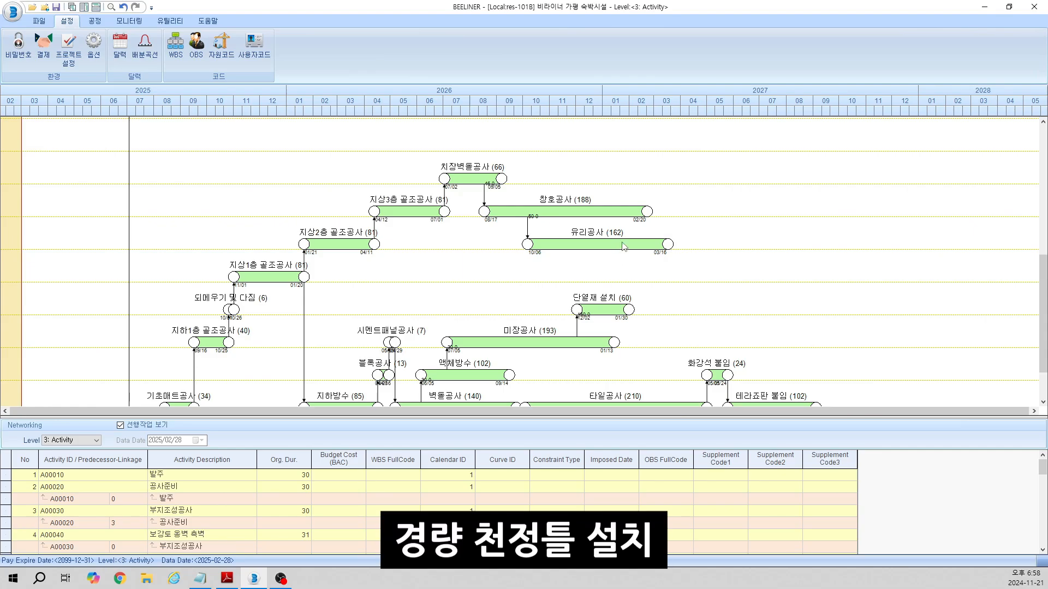
Start a new activity after 유리공사, named 경량천정틀 설치, with duration 113
right_click(624, 246)
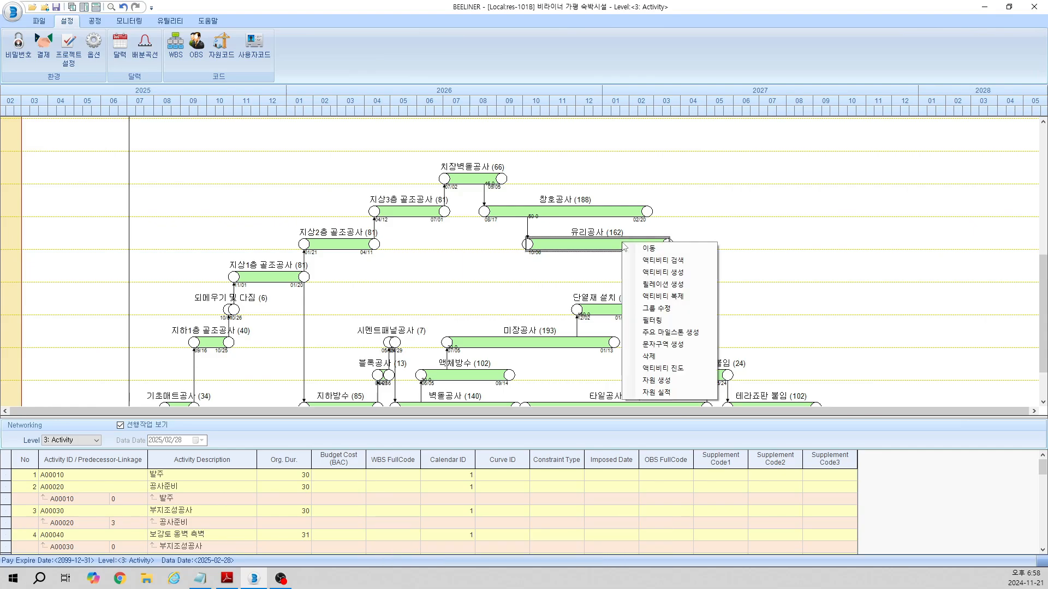
left_click(660, 272)
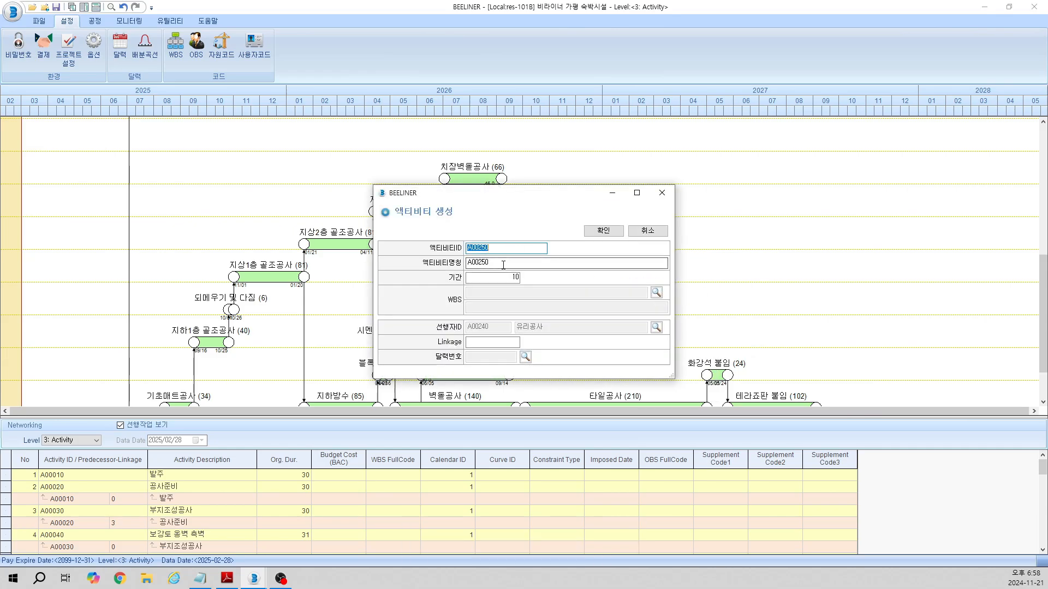
type("경량천")
type("정ㅌ")
type("틀 설치")
key("Tab")
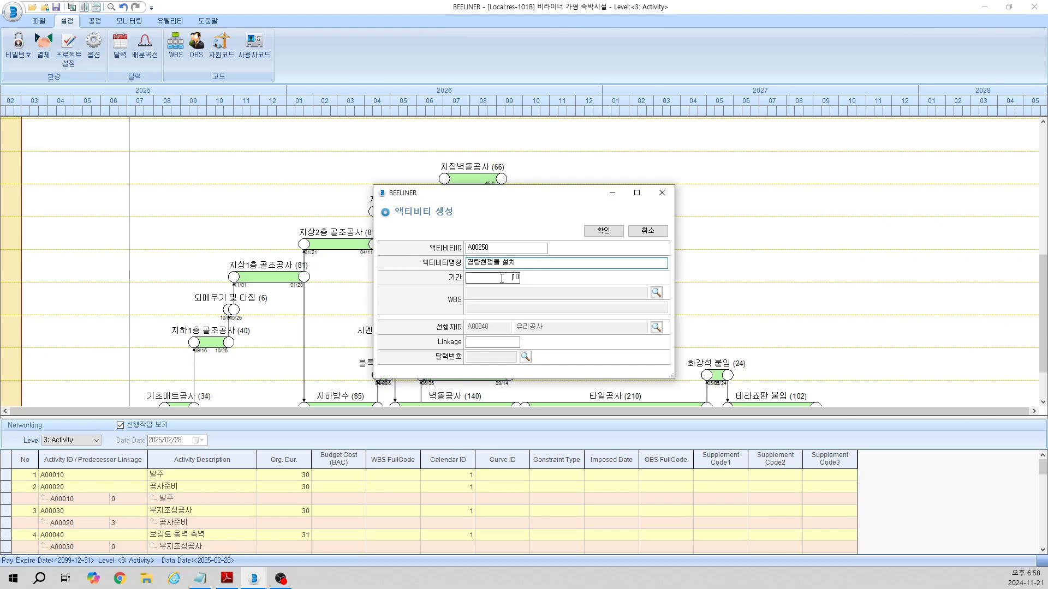
type("113")
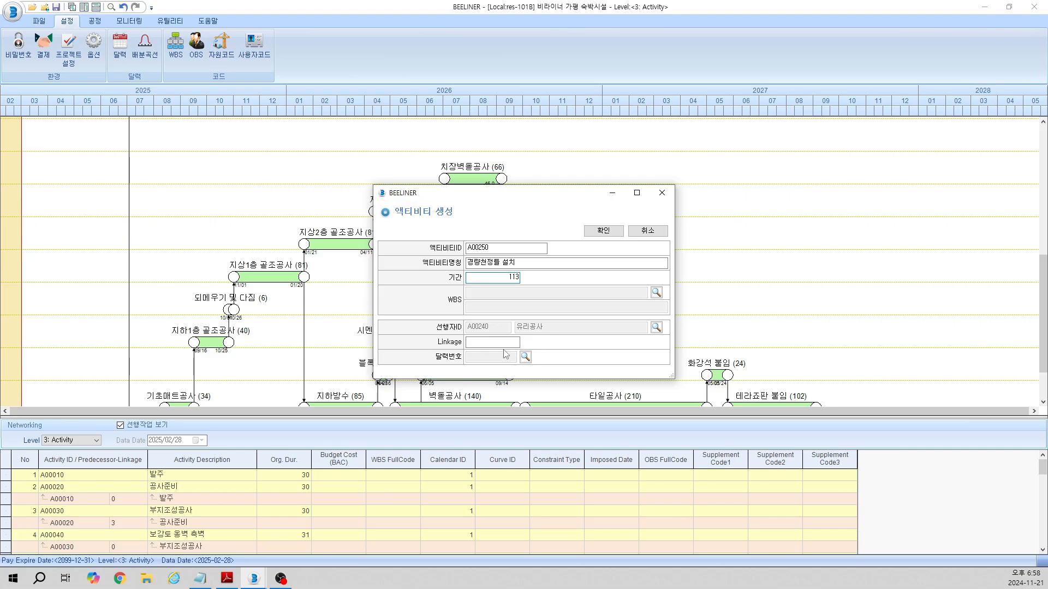
Create 경량천정틀 설치 with linkage 100-0 and calendar number 1, and place its bar one row below 유리공사
key("Tab")
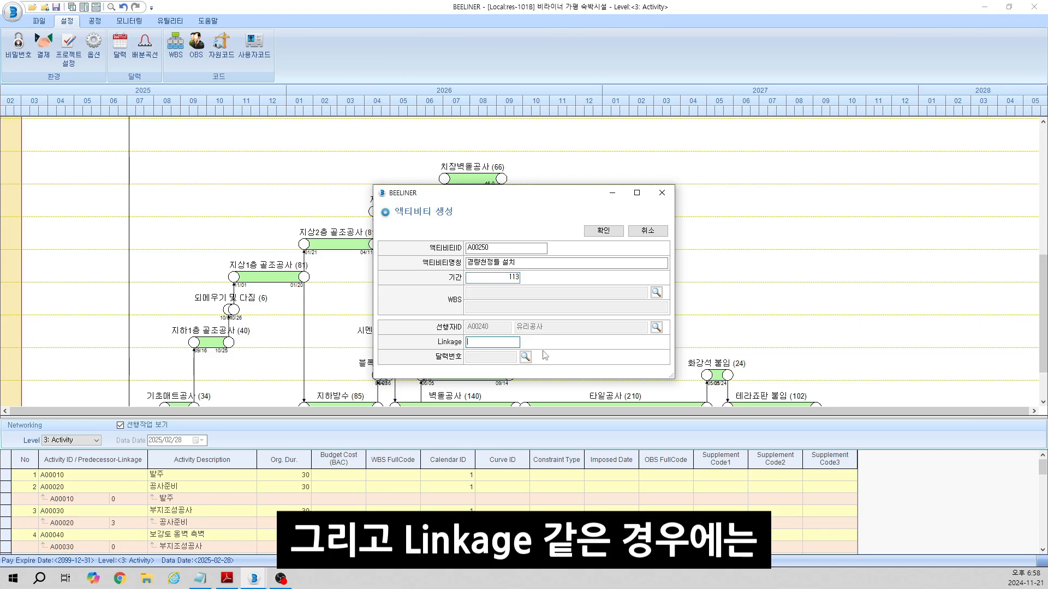
type("100-0")
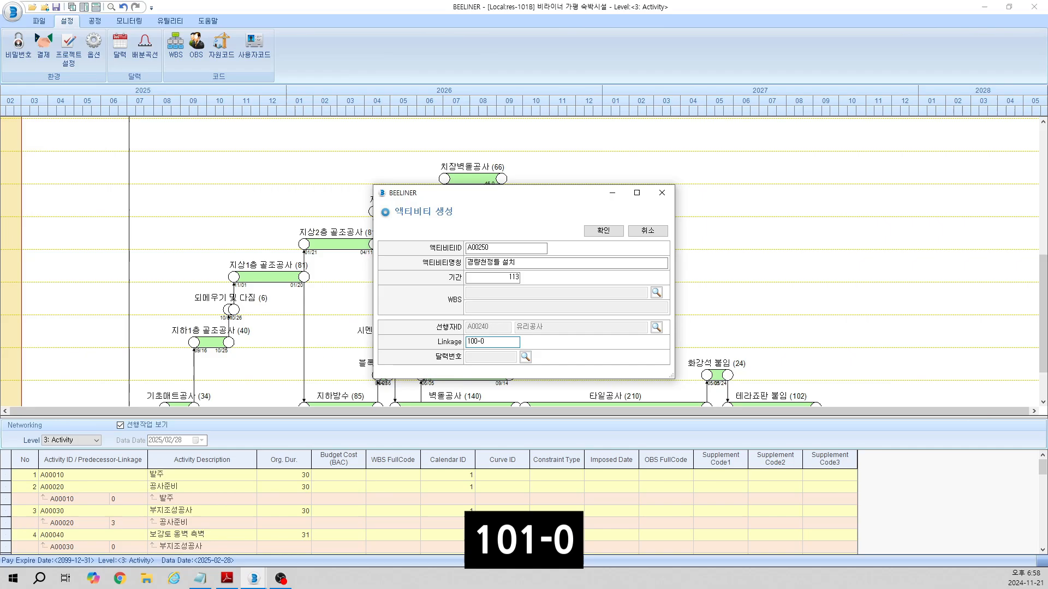
left_click(525, 357)
left_click(625, 219)
left_click(620, 233)
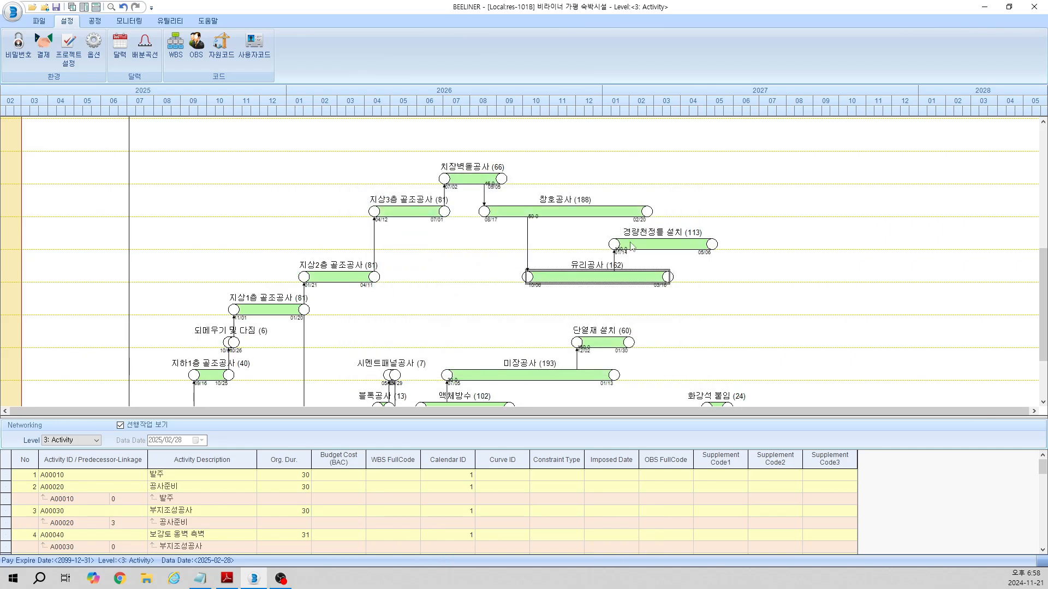
left_click_drag(644, 247, 656, 305)
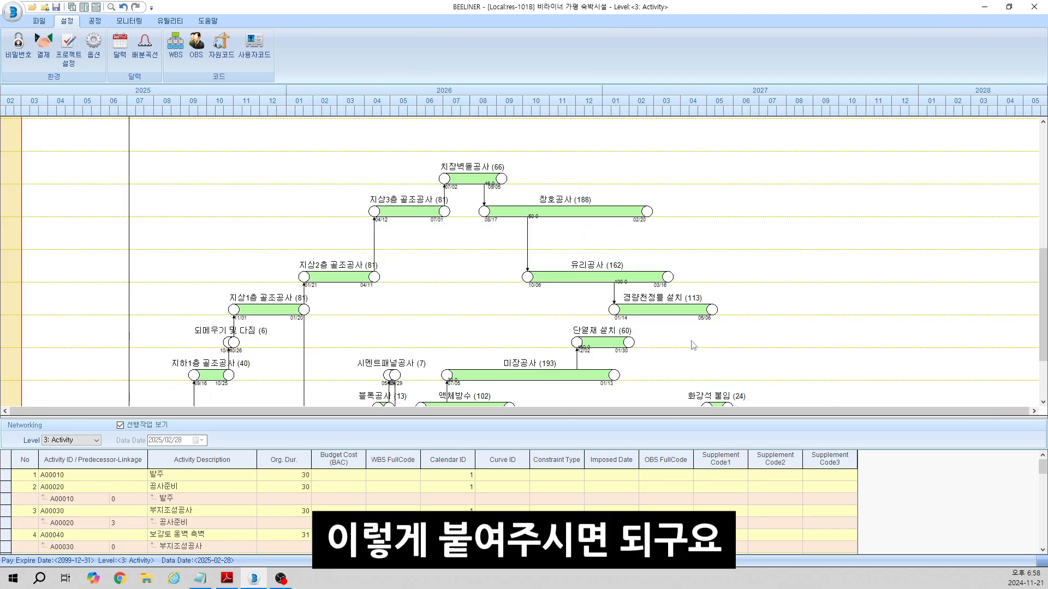
Start a new activity after 창호공사, named 천정공사, with duration 90
scroll(614, 334, "down", 1)
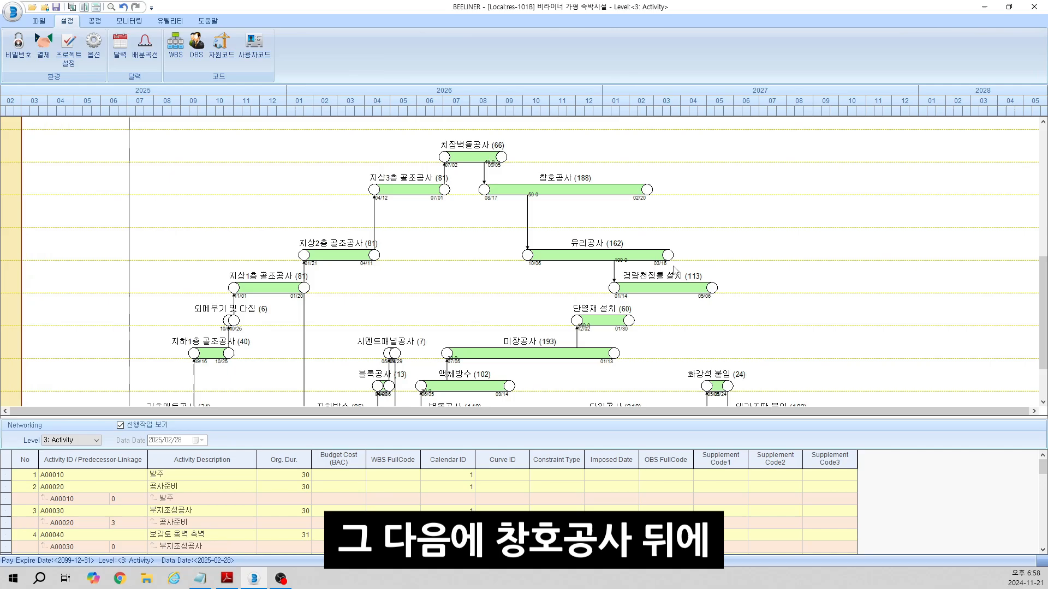
left_click(626, 193)
right_click(626, 192)
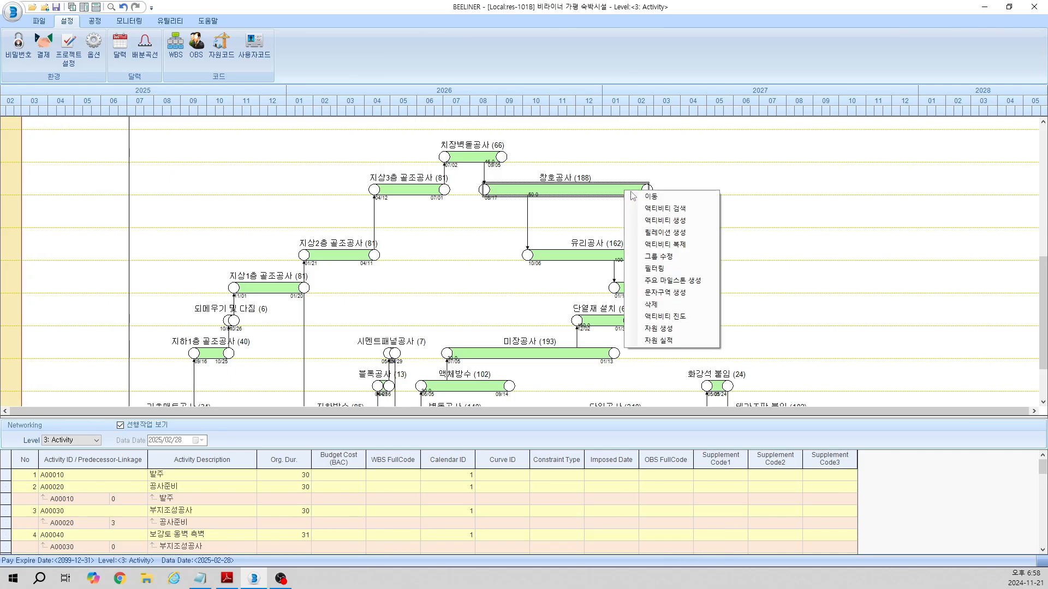
left_click(675, 221)
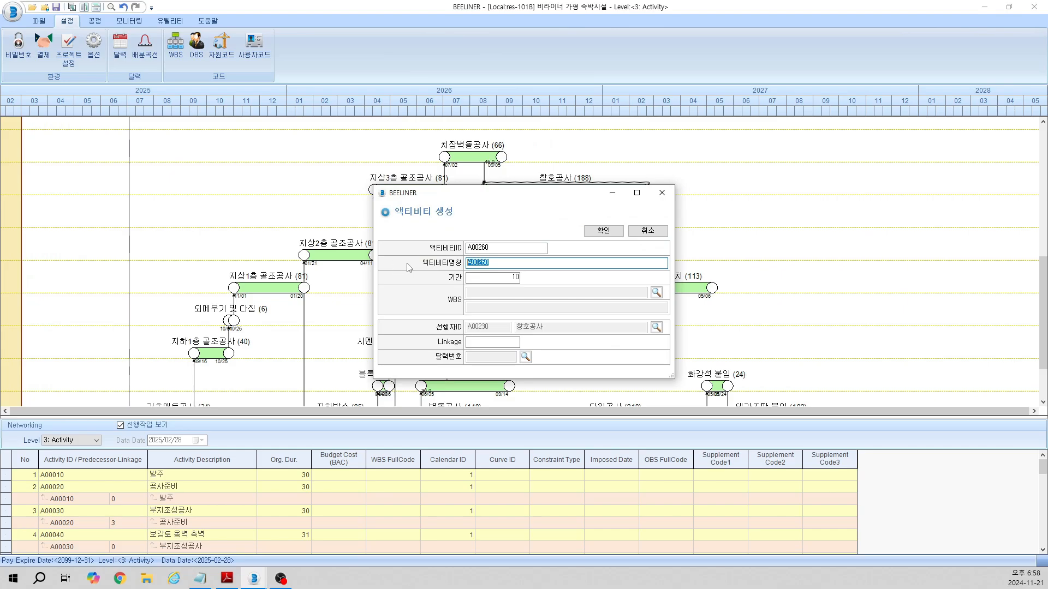
type("ㅊ")
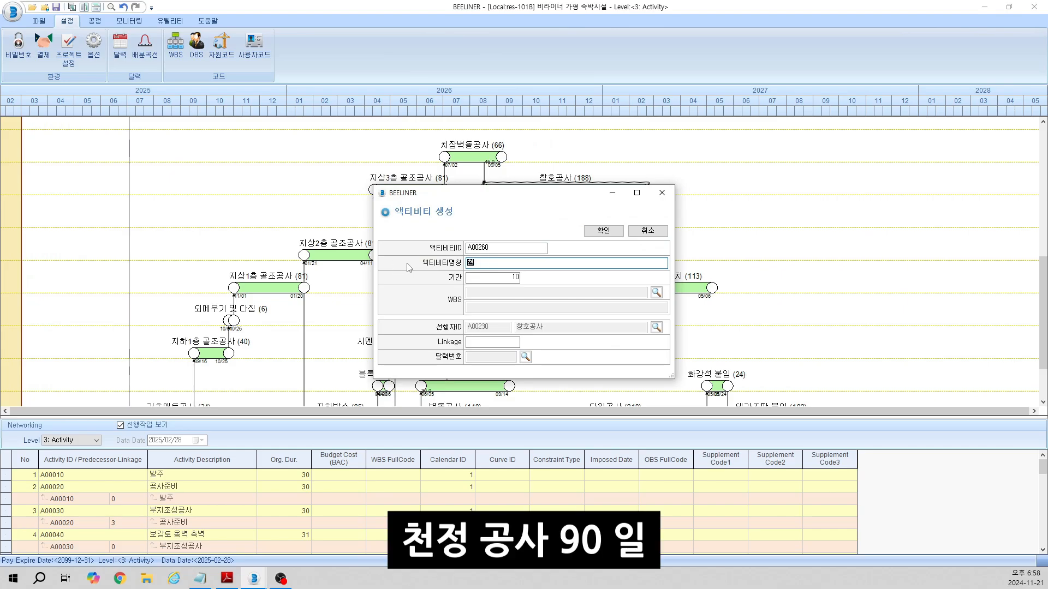
type("정공사")
key("Tab")
type("90")
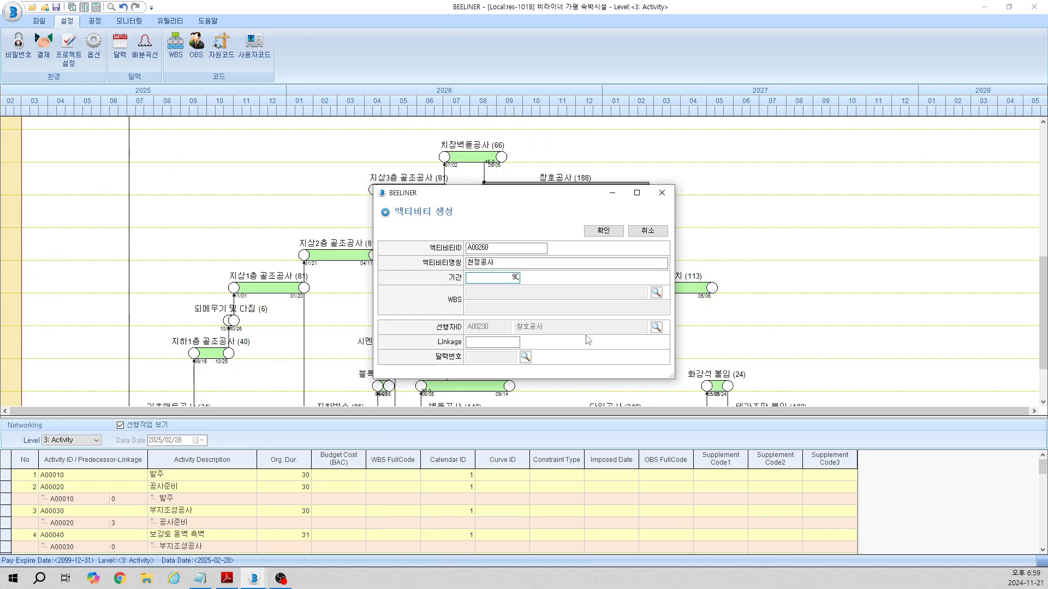
Create 천정공사 with linkage 20 and calendar number 1
left_click(490, 342)
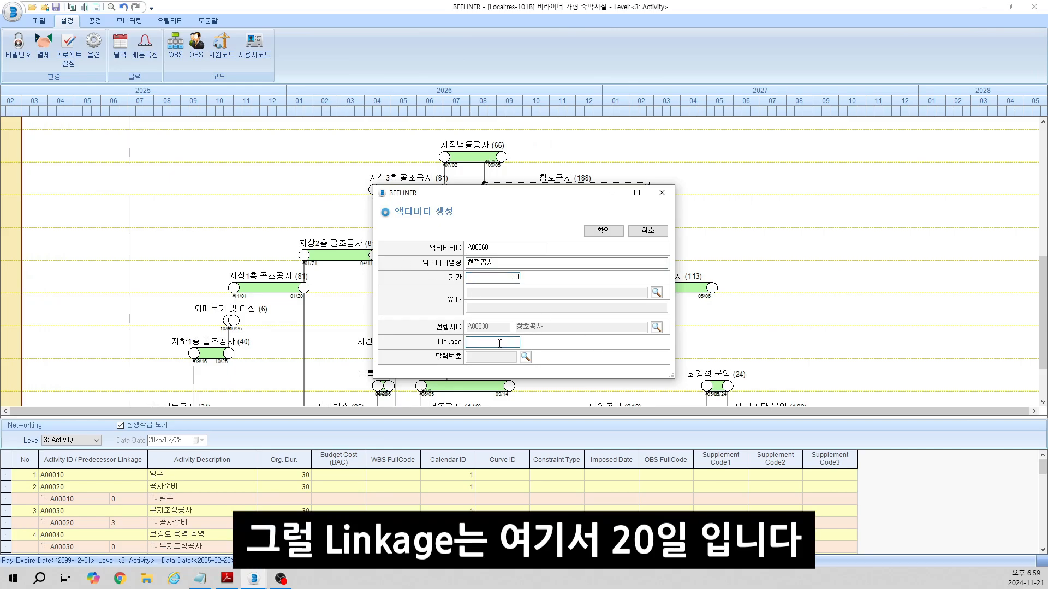
type("20")
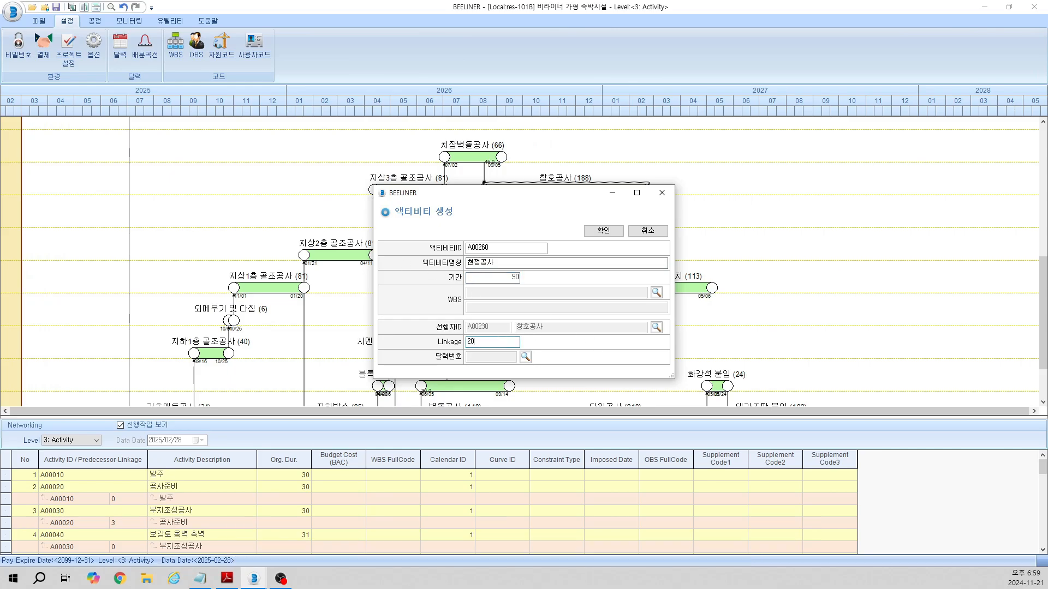
left_click(525, 357)
left_click(627, 229)
left_click_drag(523, 195, 523, 235)
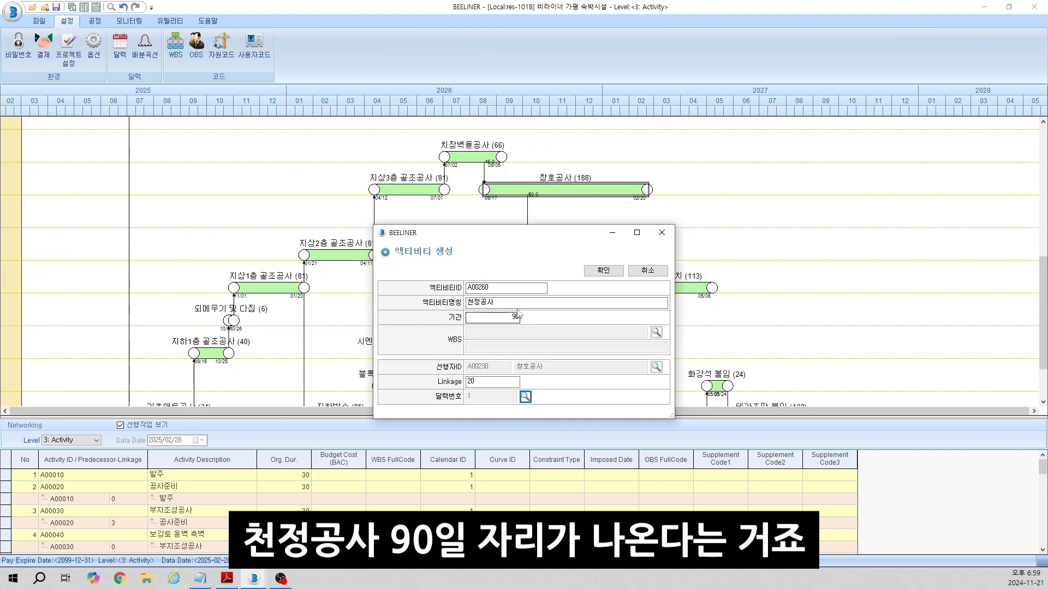
left_click(603, 270)
left_click(667, 201)
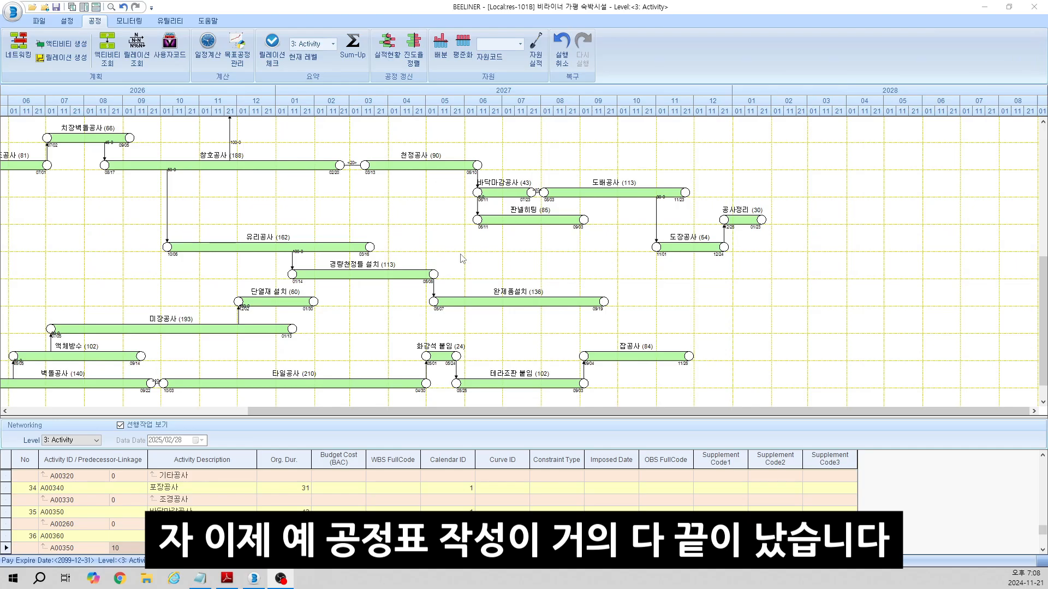
left_click_drag(394, 218, 466, 238)
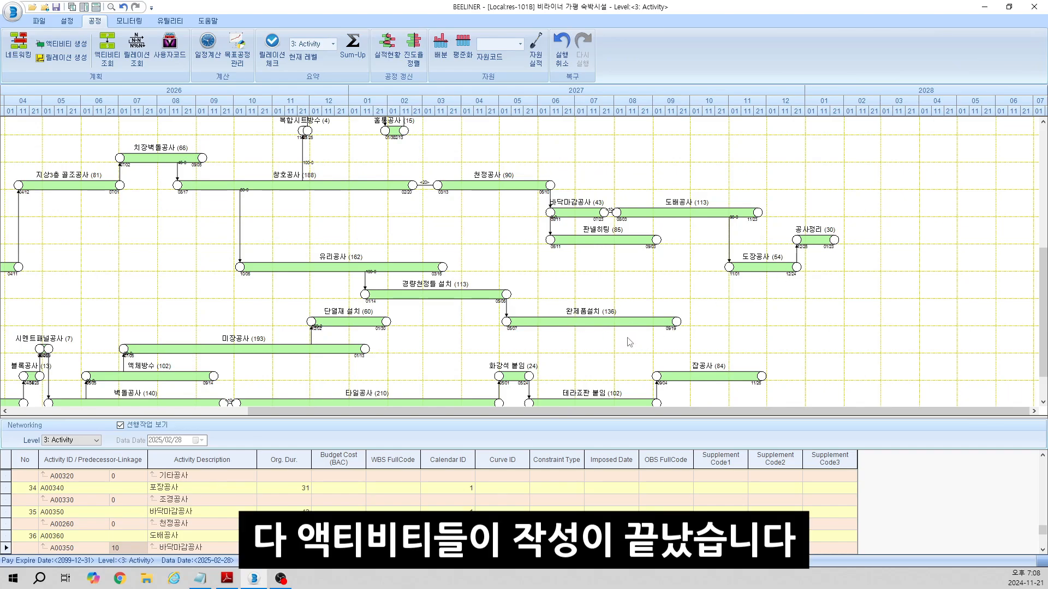
Create a relation from the unlinked 완제품설치 activity to its successor 도장공사, leaving the linkage blank
mouse_move(631, 345)
left_mouse_down()
mouse_move(637, 316)
mouse_move(631, 338)
left_mouse_up()
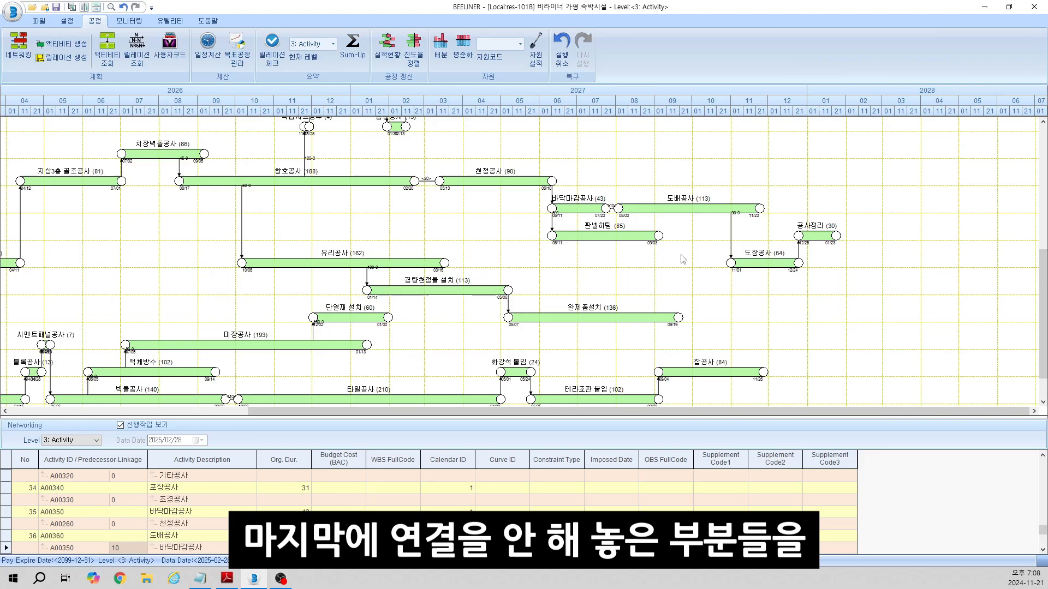
scroll(679, 311, "up", 3)
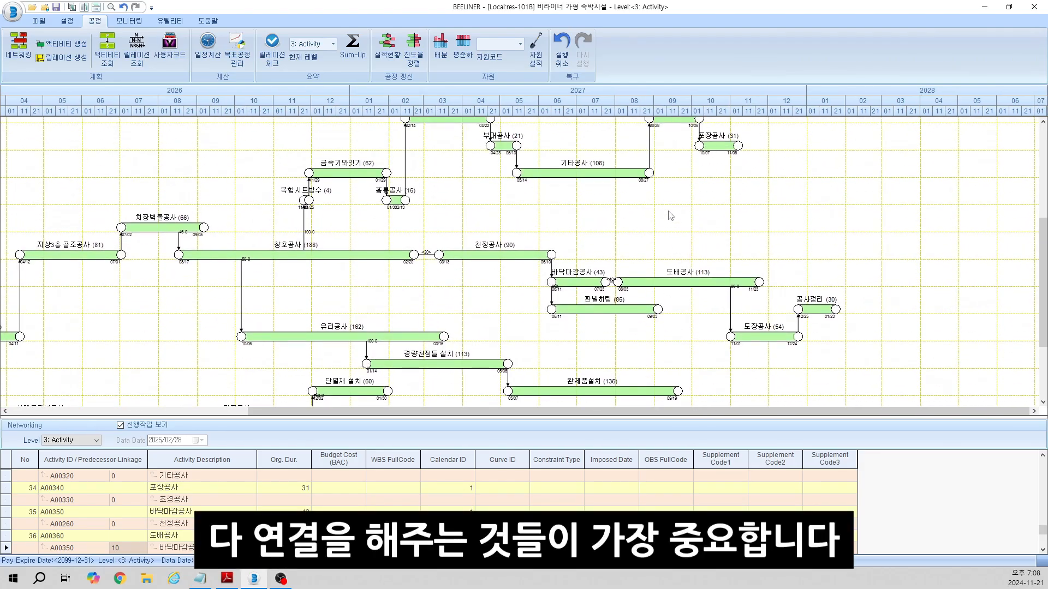
left_click_drag(700, 242, 660, 262)
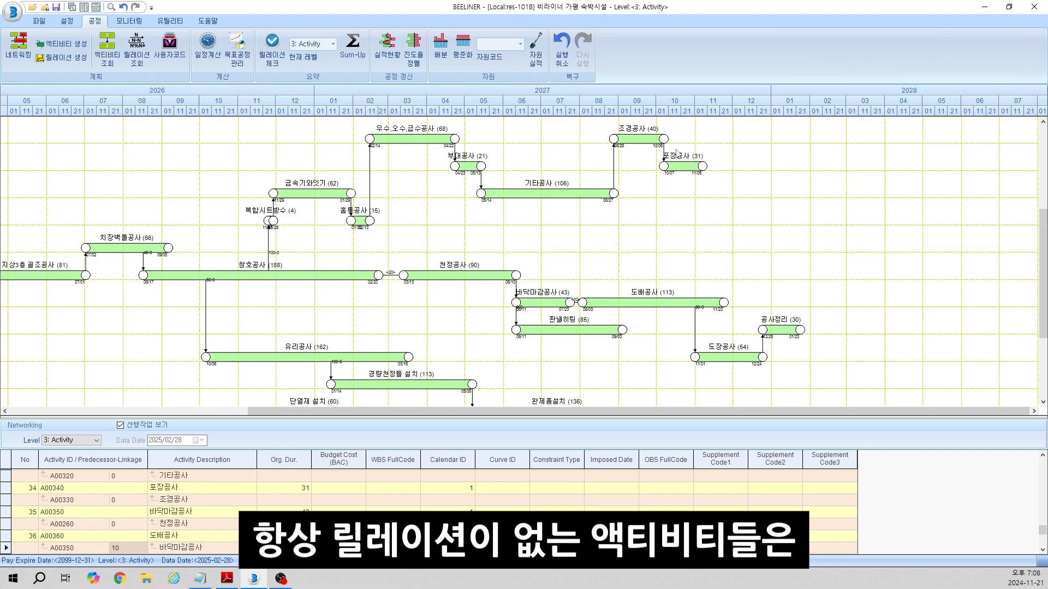
left_click_drag(678, 346, 653, 236)
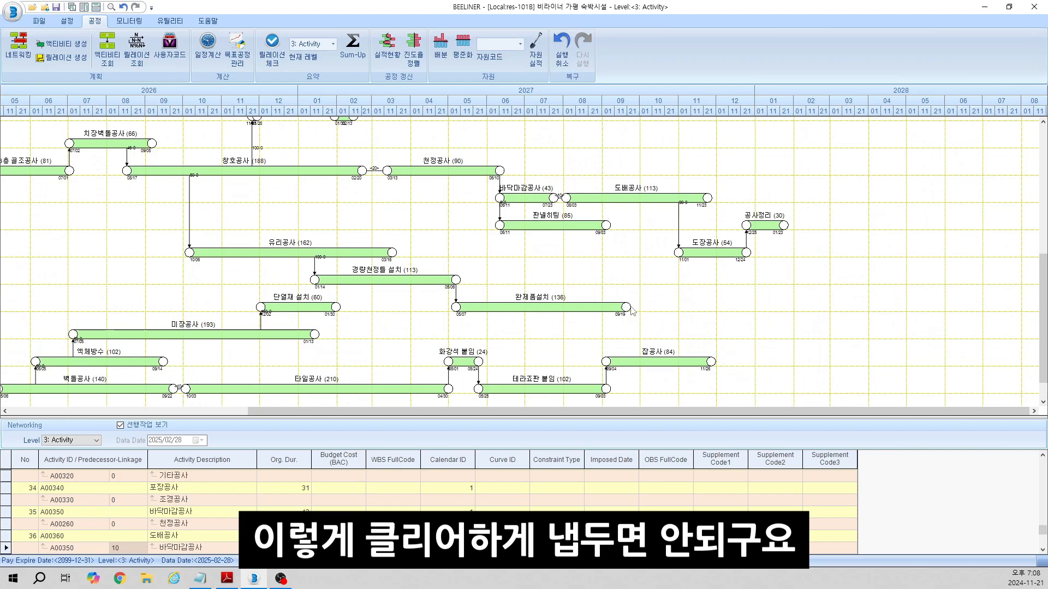
left_click_drag(671, 365, 674, 335)
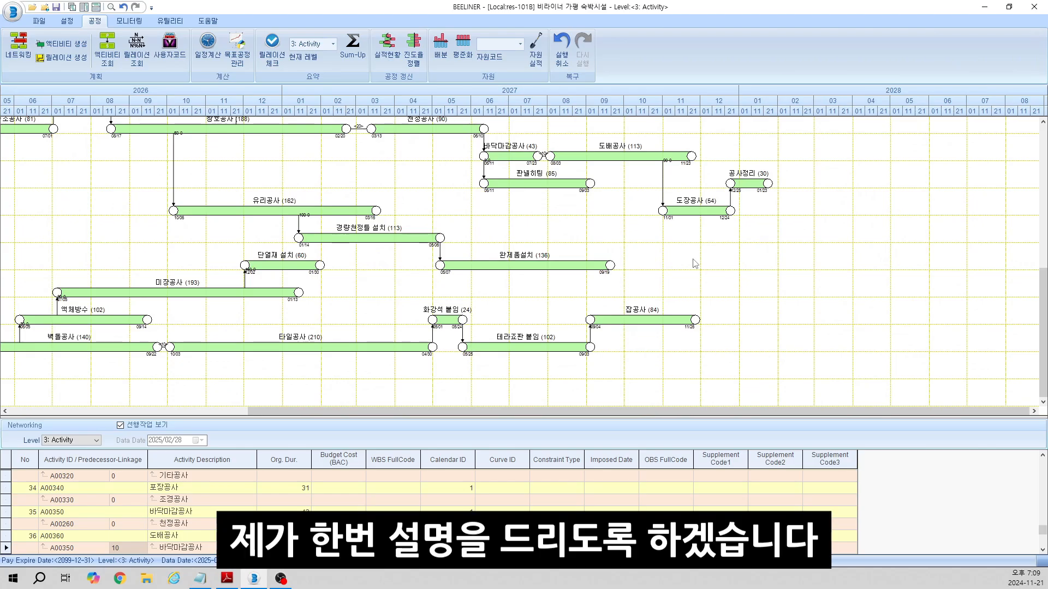
left_click_drag(693, 260, 615, 273)
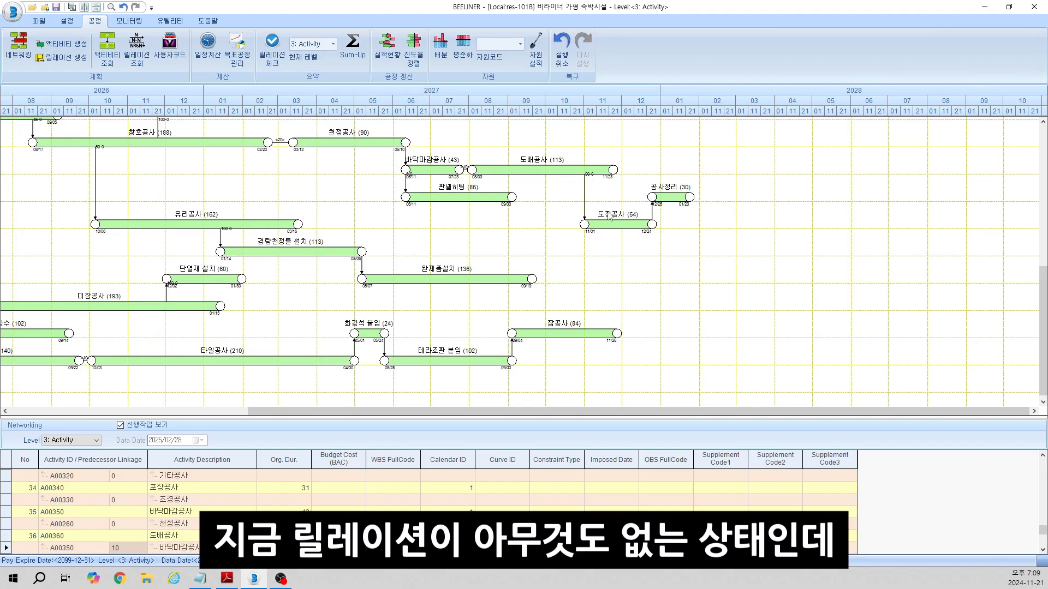
left_click(507, 279)
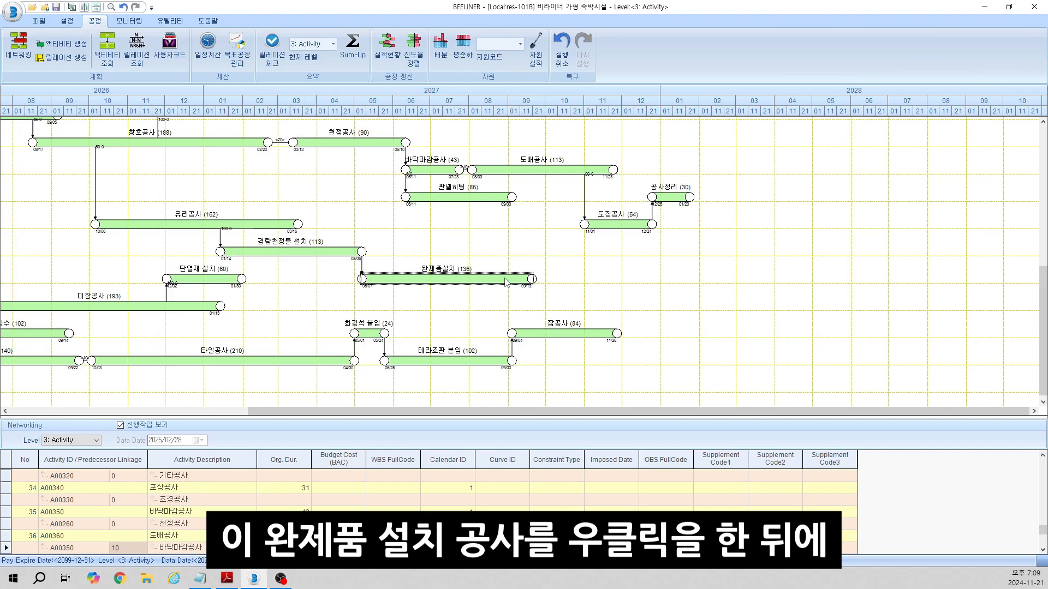
right_click(507, 282)
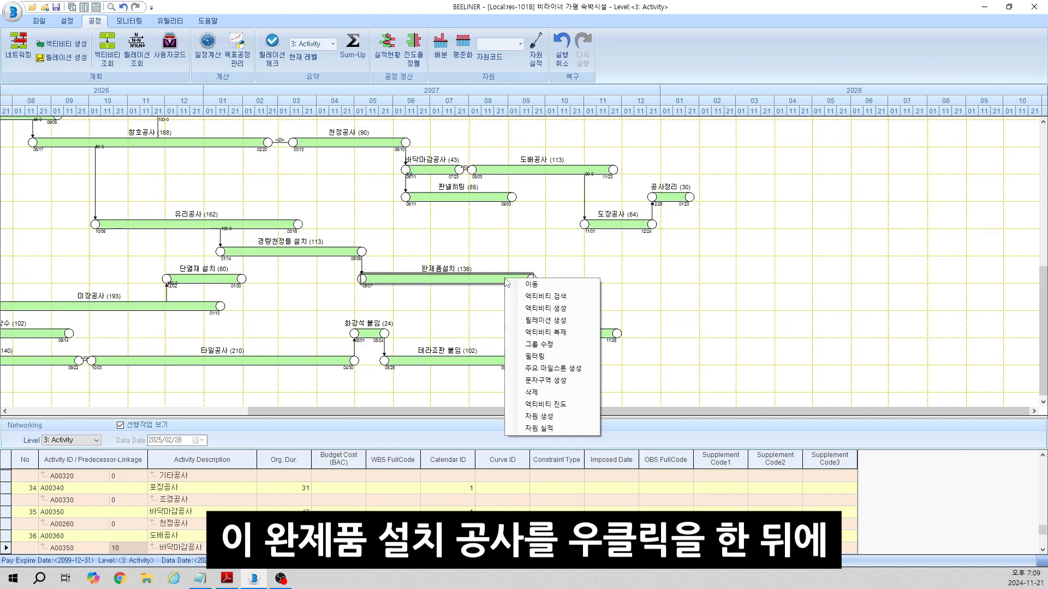
left_click(543, 321)
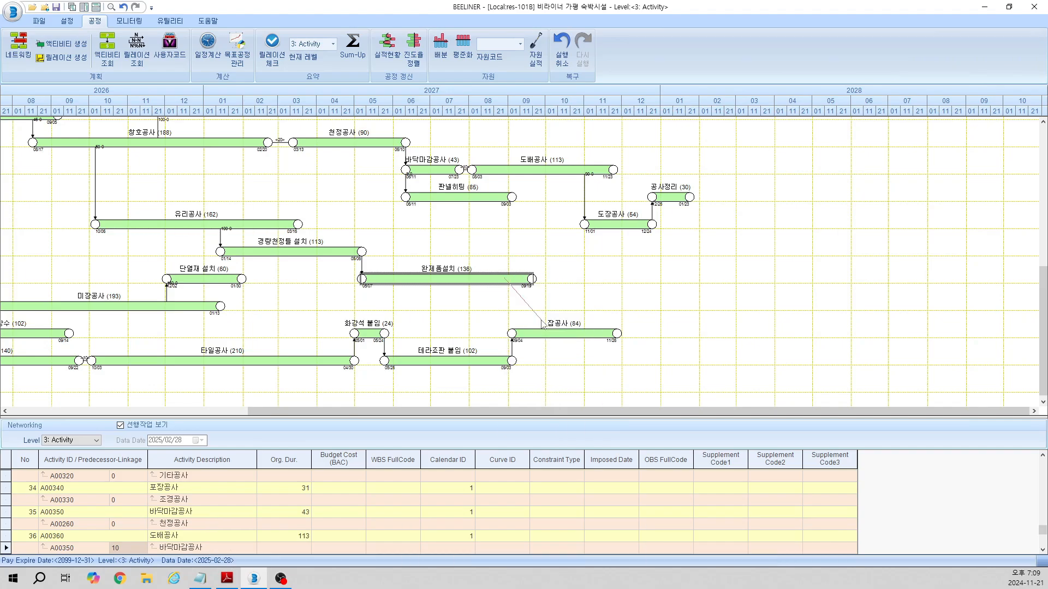
left_click(607, 228)
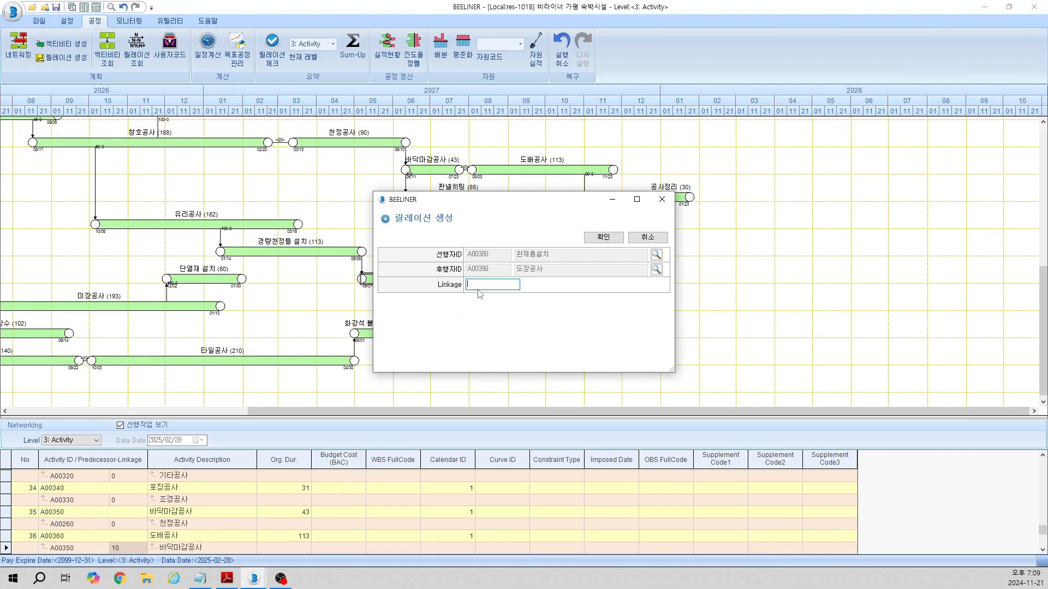
left_click(603, 238)
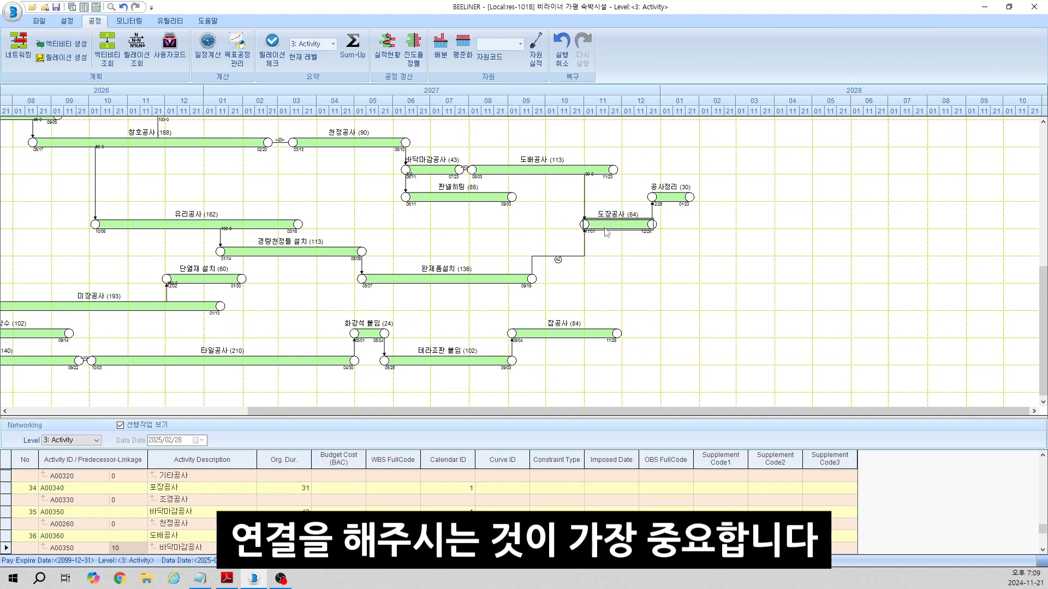
Create a relation from 판넬히팅 to its successor 도장공사, leaving the linkage blank
left_click(481, 199)
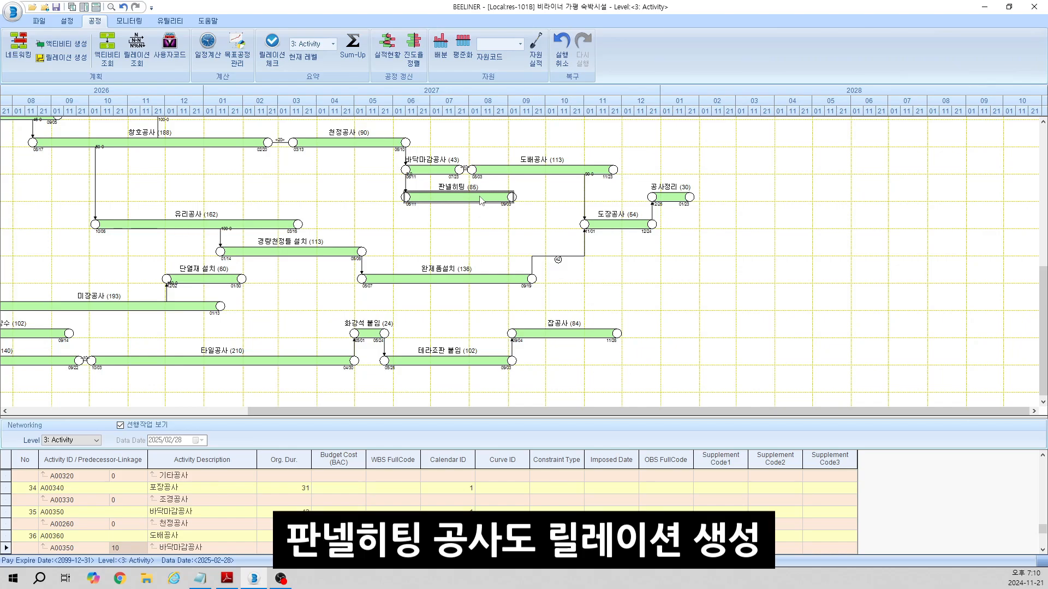
right_click(481, 200)
left_click(543, 264)
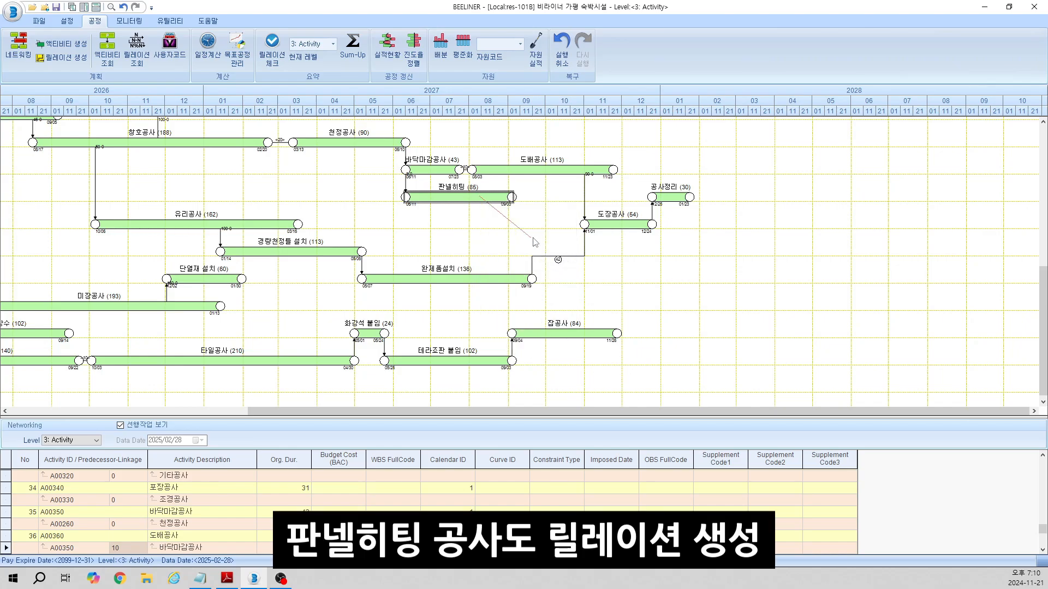
left_click(600, 228)
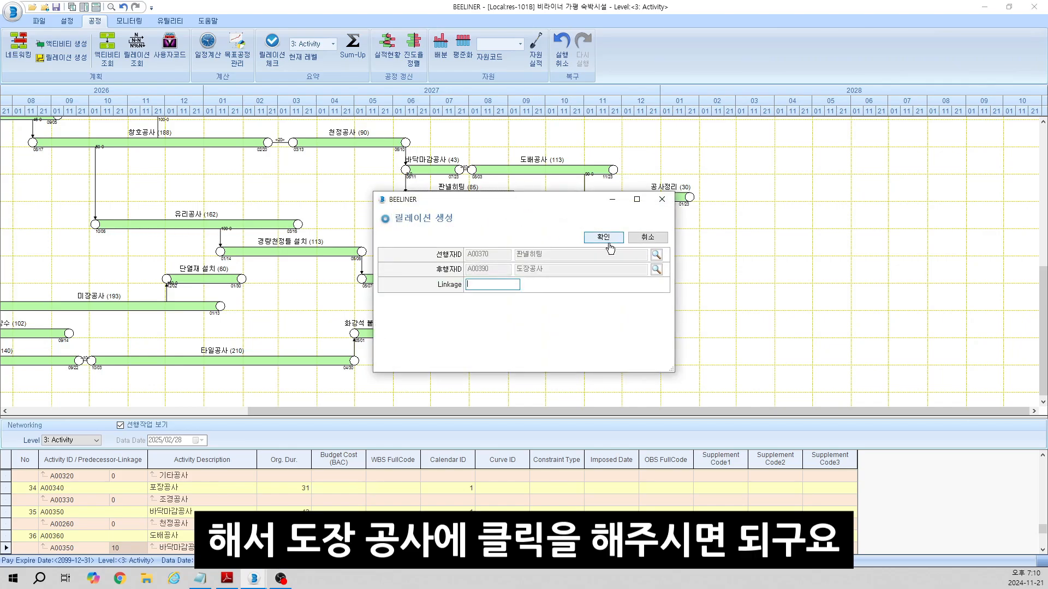
left_click(604, 238)
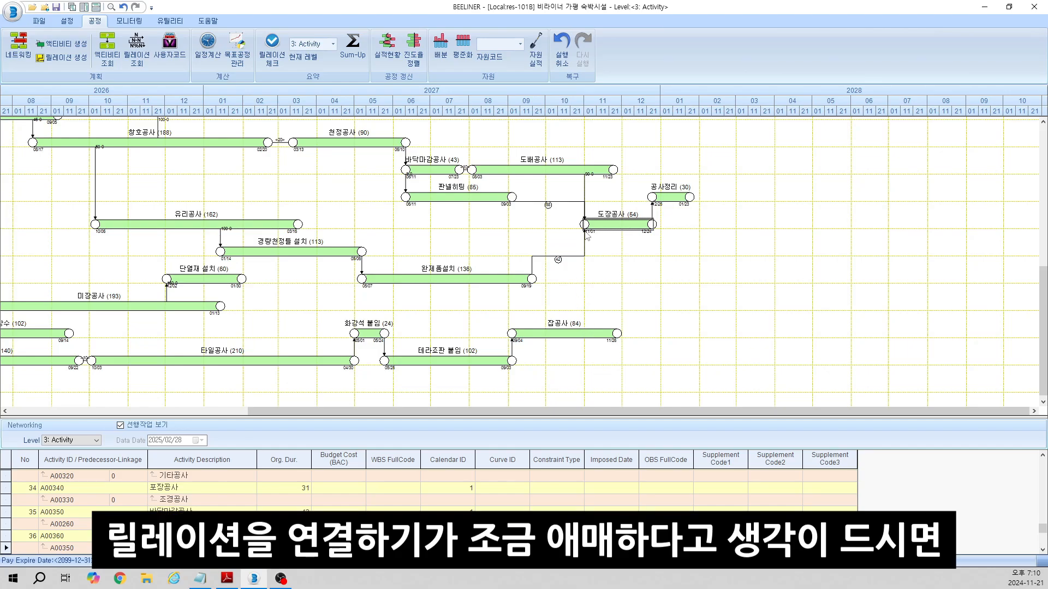
Create a relation from 잡공사 to its successor 공사정리, leaving the linkage blank
left_click(583, 334)
right_click(583, 337)
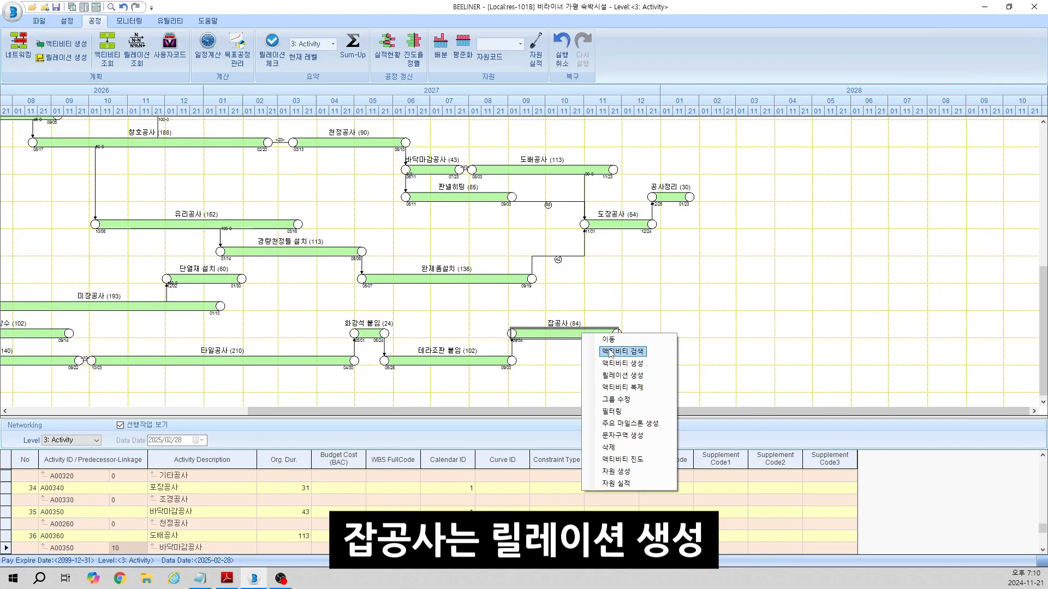
left_click(627, 377)
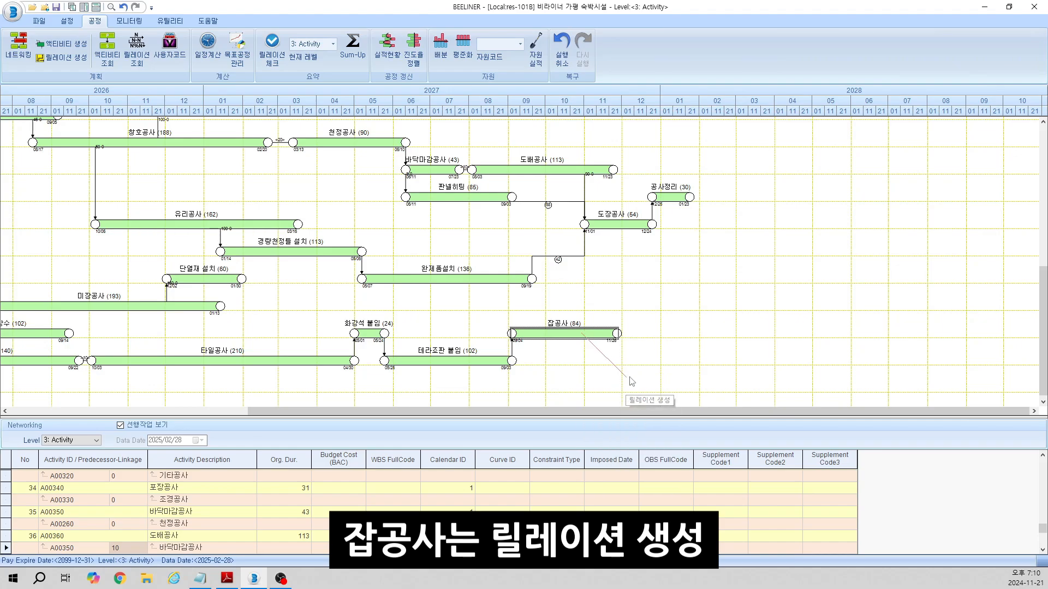
left_click(672, 199)
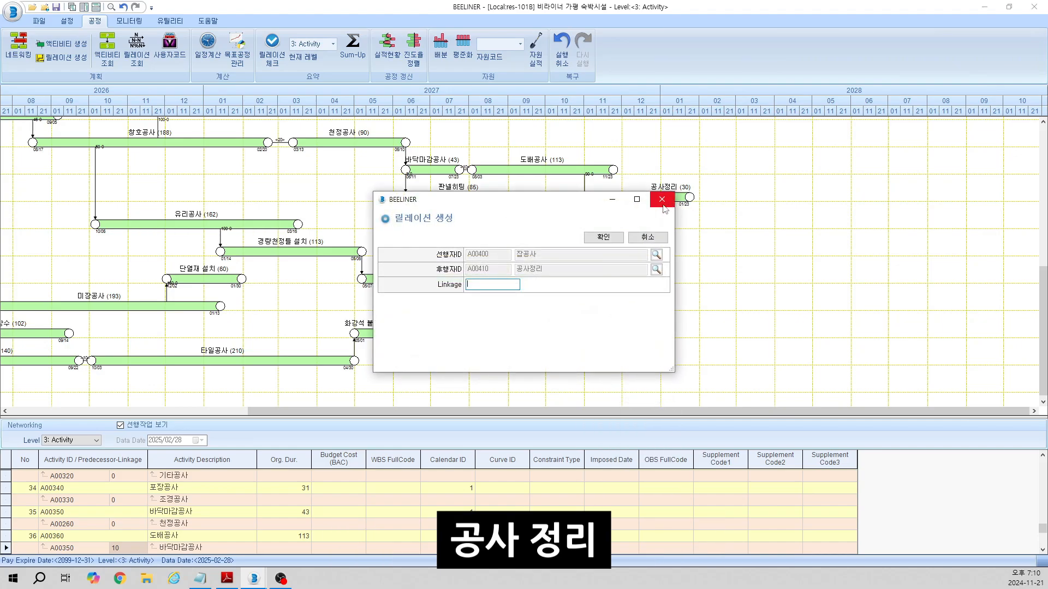
left_click(606, 239)
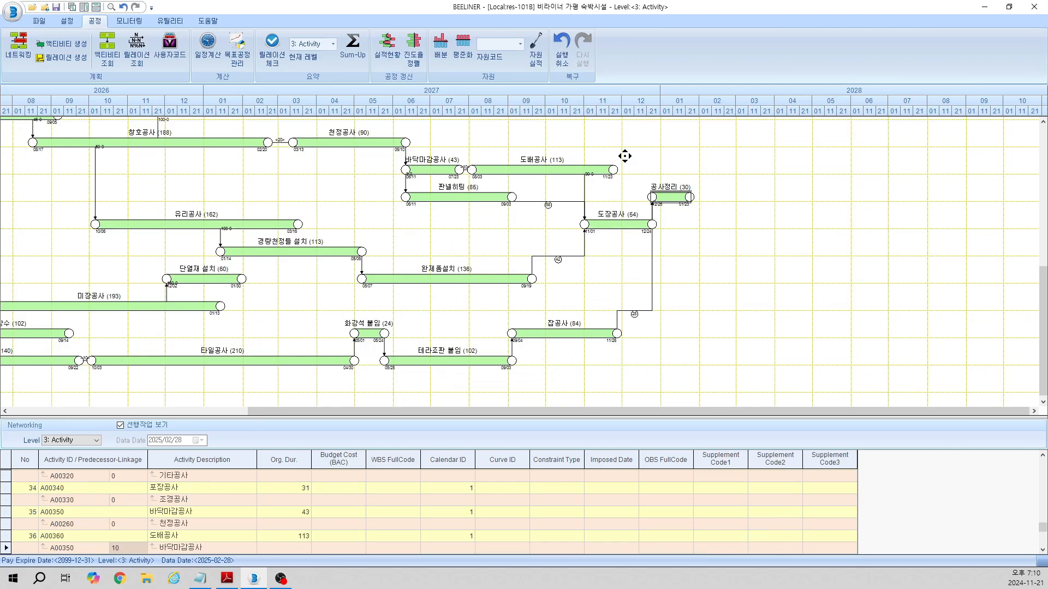
Create a relation from the 포장공사 activity in the upper part of the network to its successor 공사정리
left_click_drag(624, 154, 602, 273)
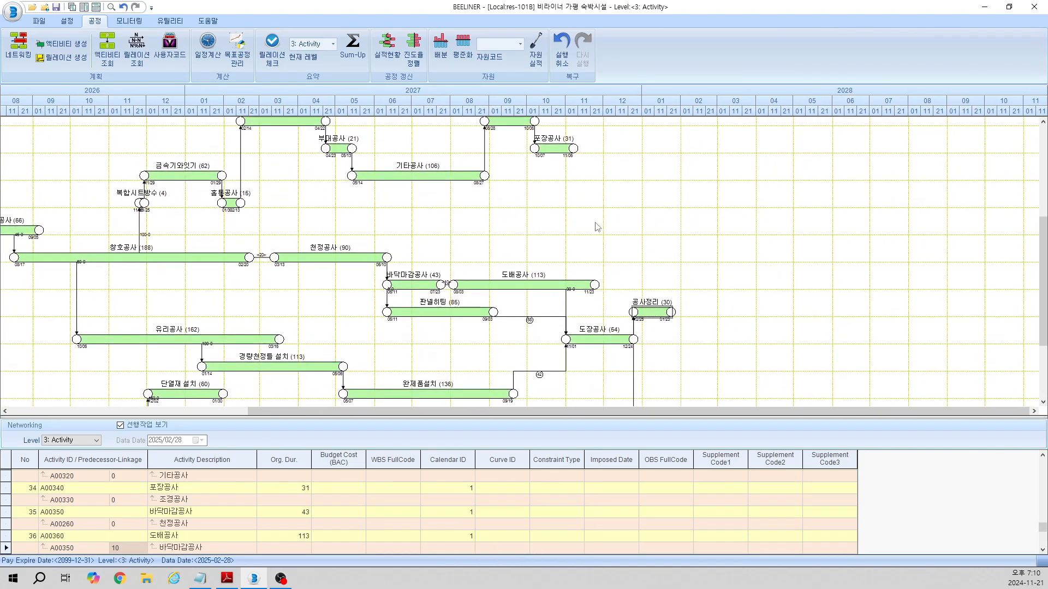
right_click(562, 153)
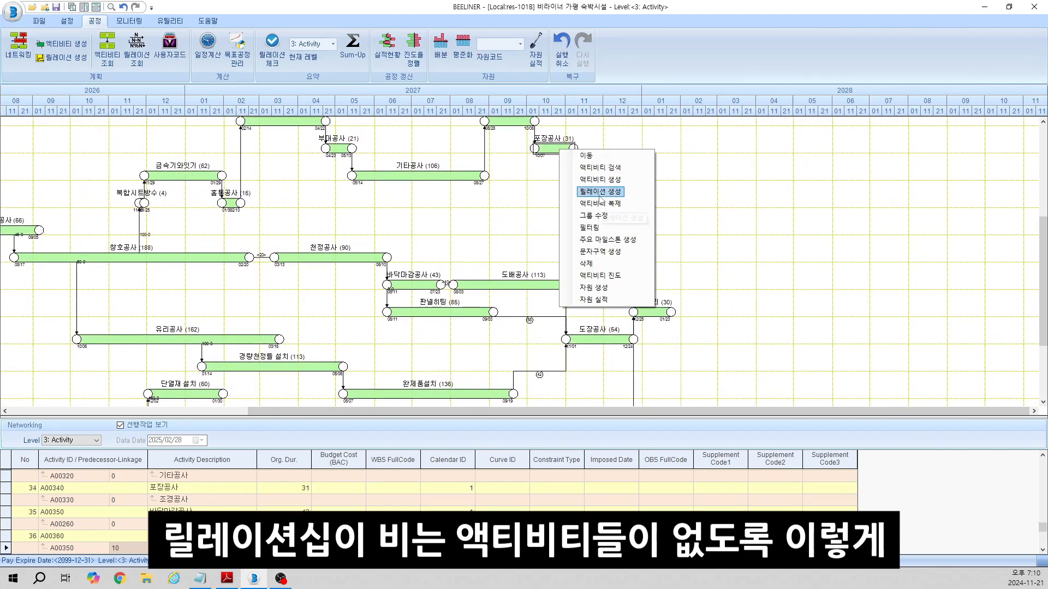
left_click(600, 198)
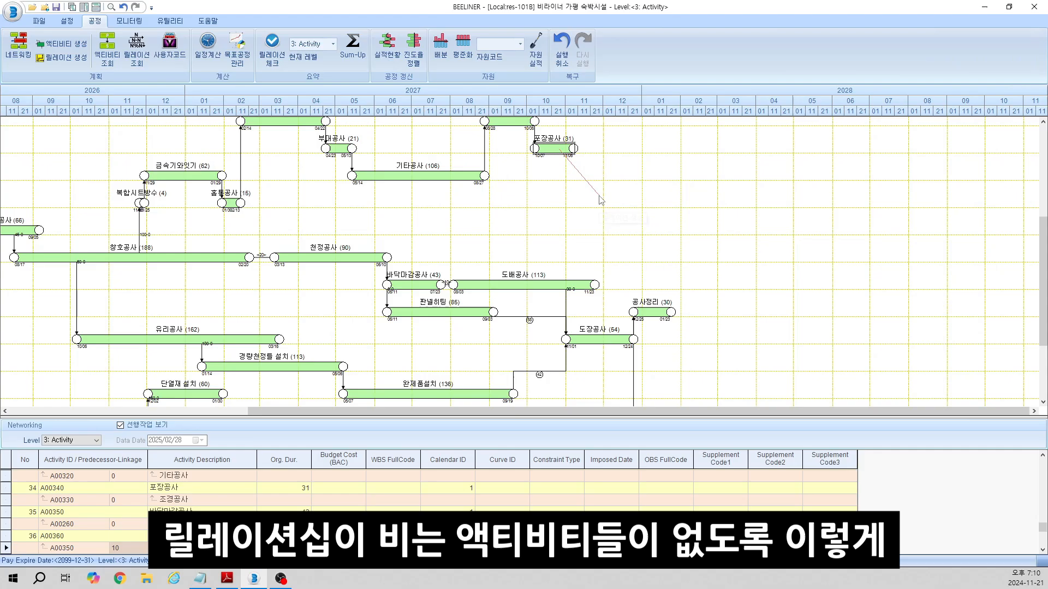
left_click(648, 316)
left_click(614, 236)
Create a relation from 단열재 설치 to its successor 완제품설치, leaving the linkage blank
left_click_drag(590, 201, 703, 178)
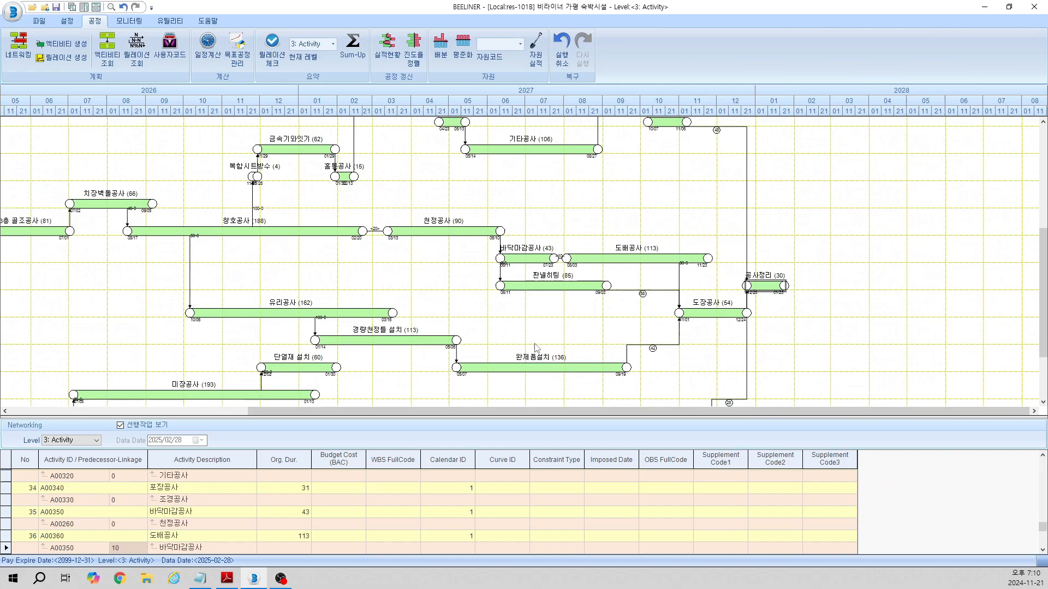
left_click_drag(535, 346, 571, 275)
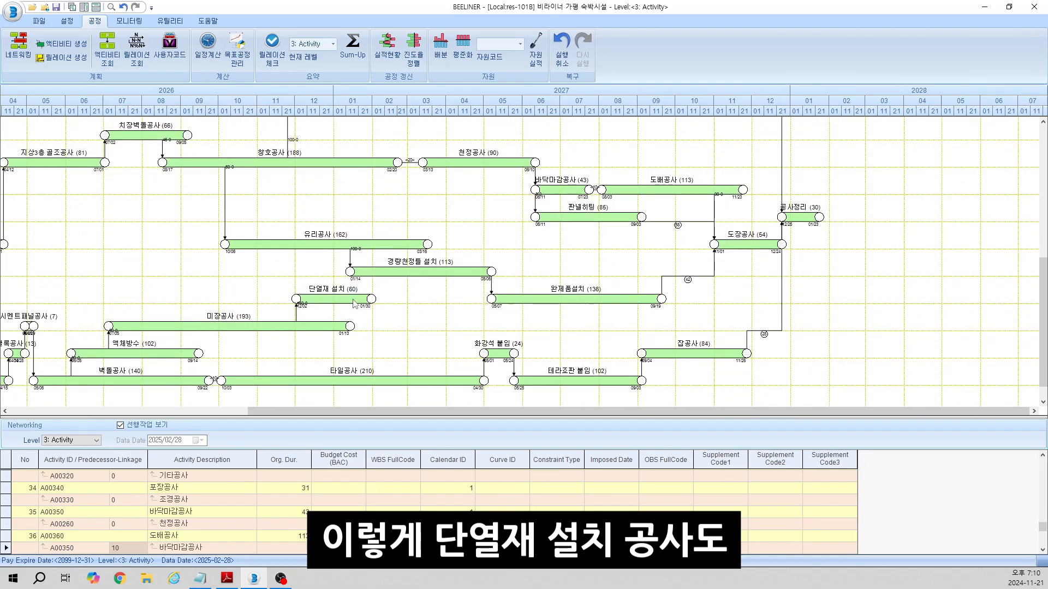
right_click(352, 299)
left_click(396, 340)
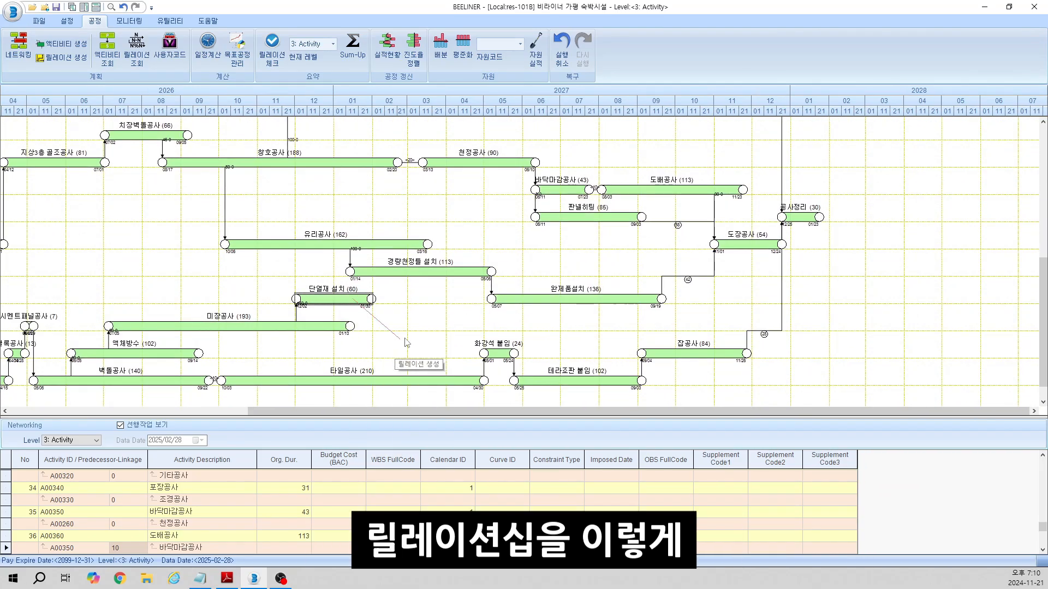
left_click(501, 300)
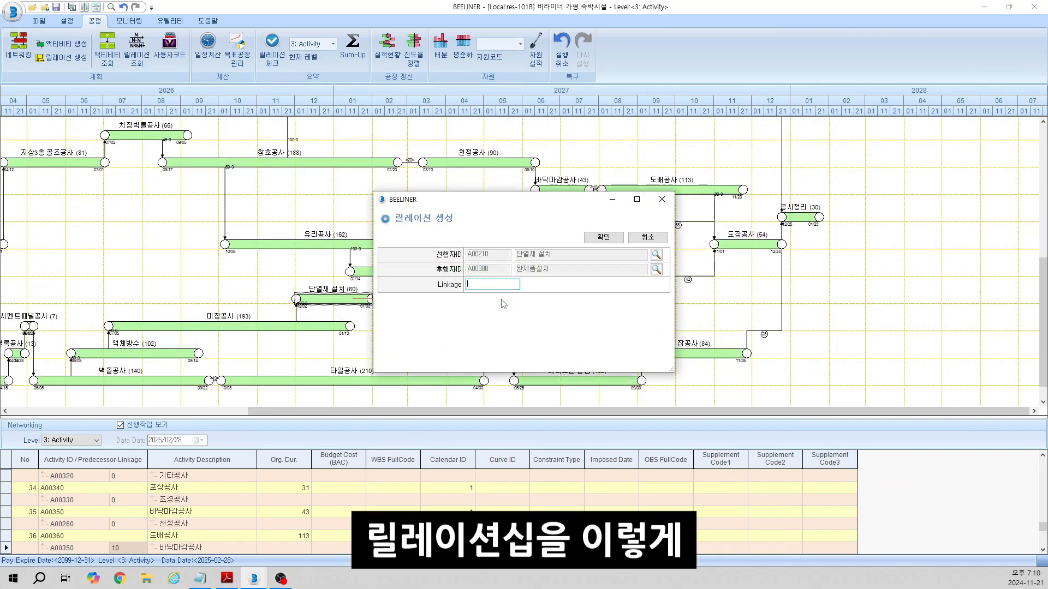
left_click(604, 237)
left_click_drag(518, 232, 493, 317)
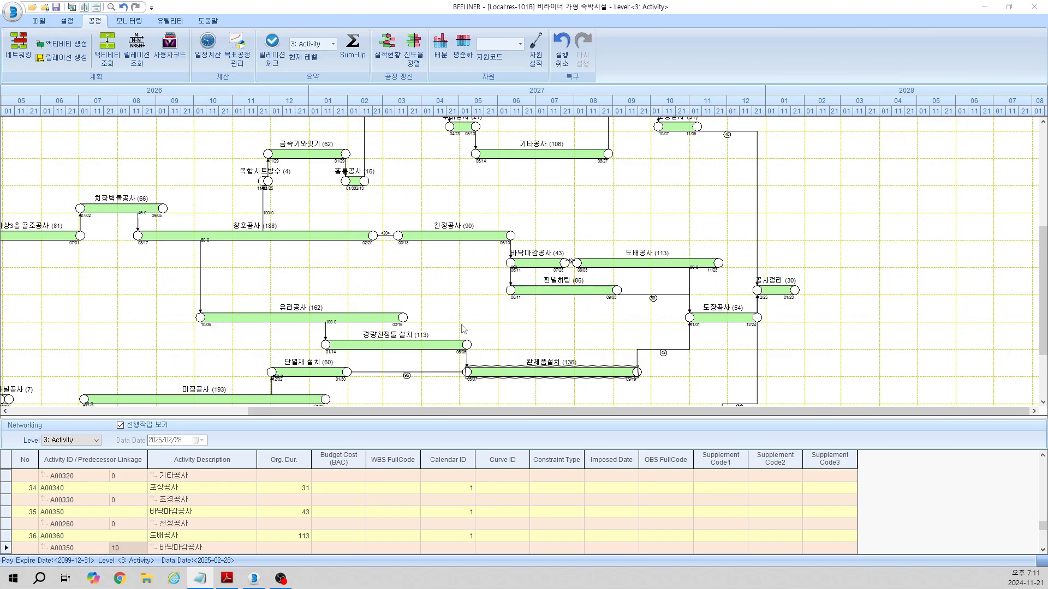